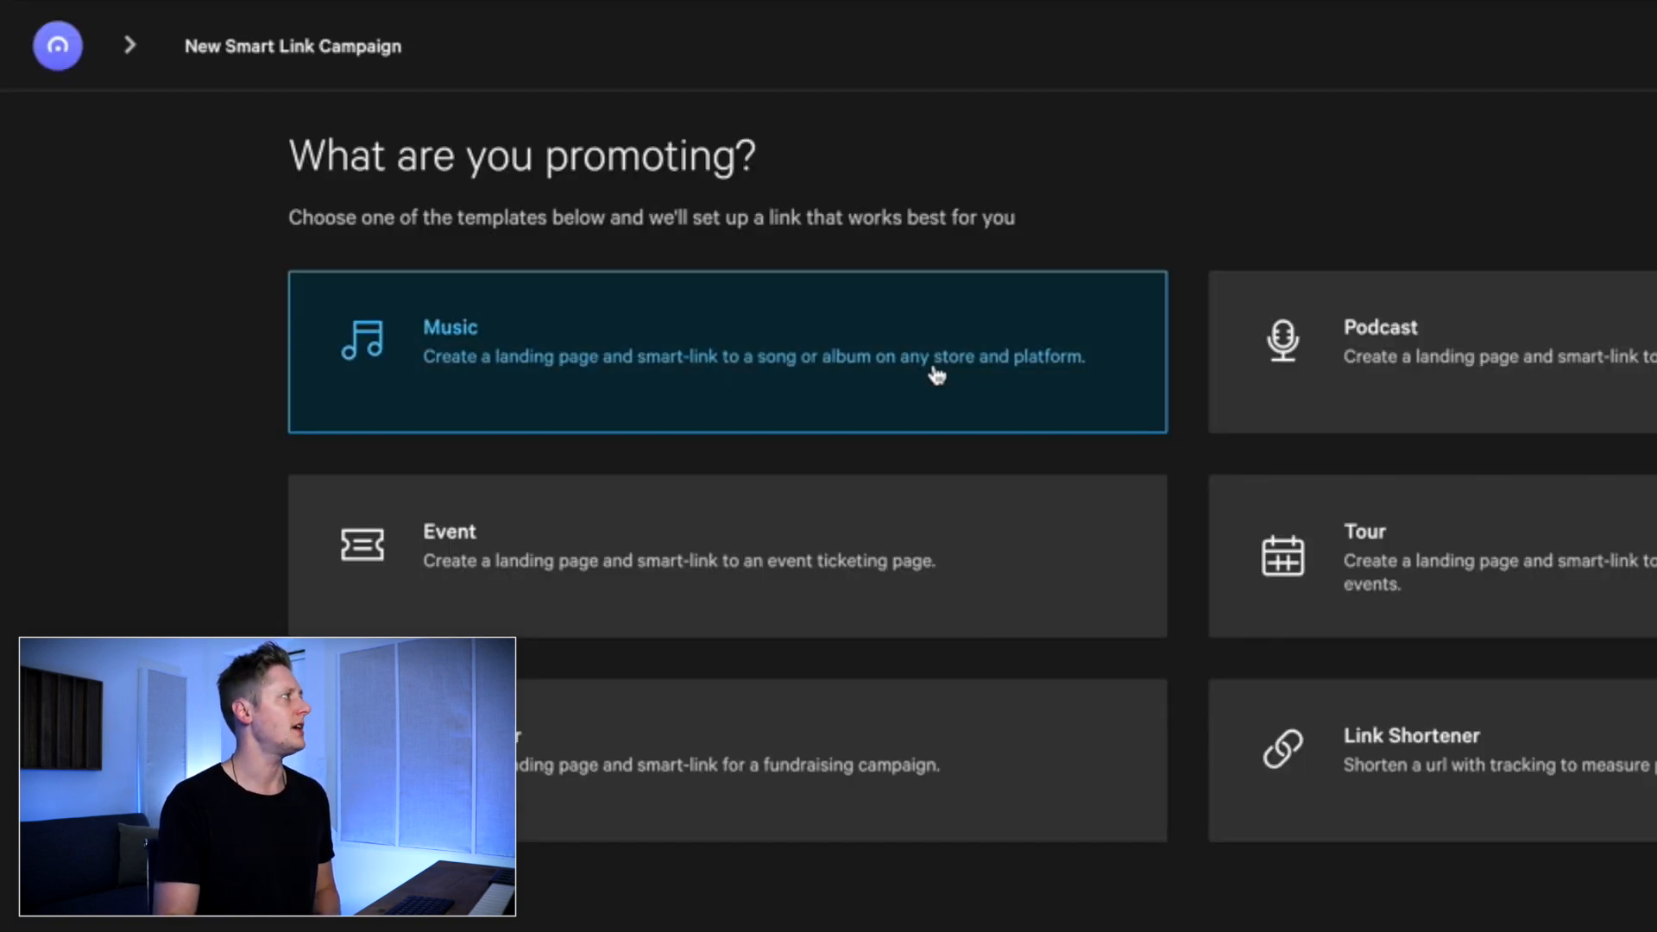
Start a music smart link campaign using the Existing Release template
left_click(936, 375)
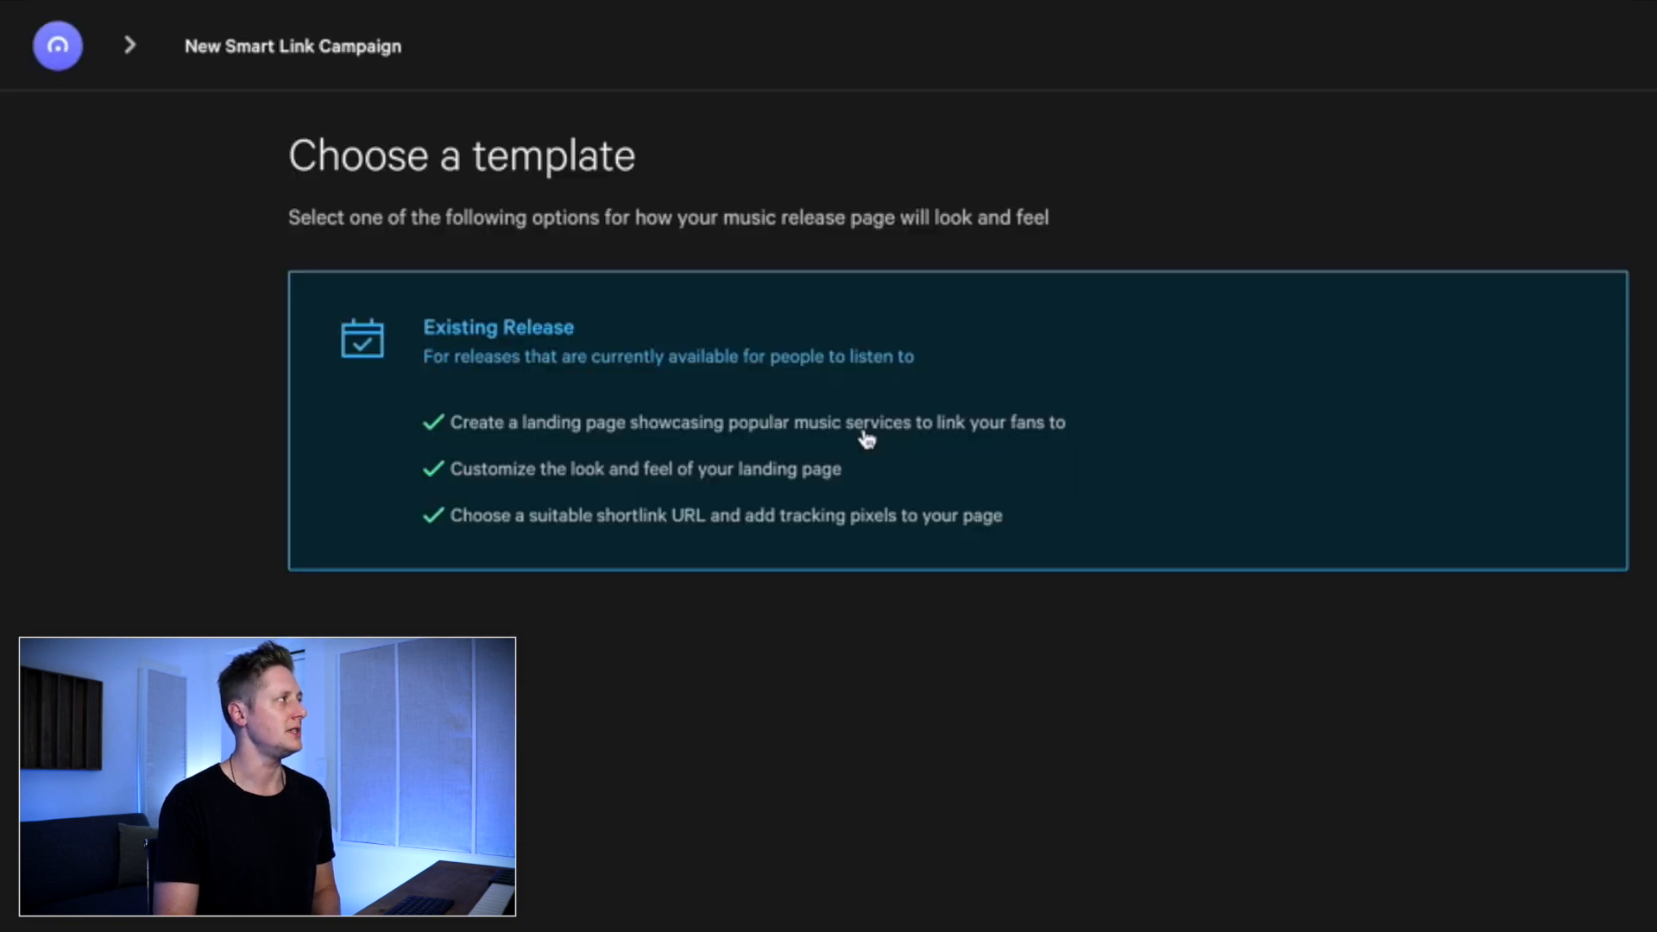
left_click(866, 440)
left_click(573, 176)
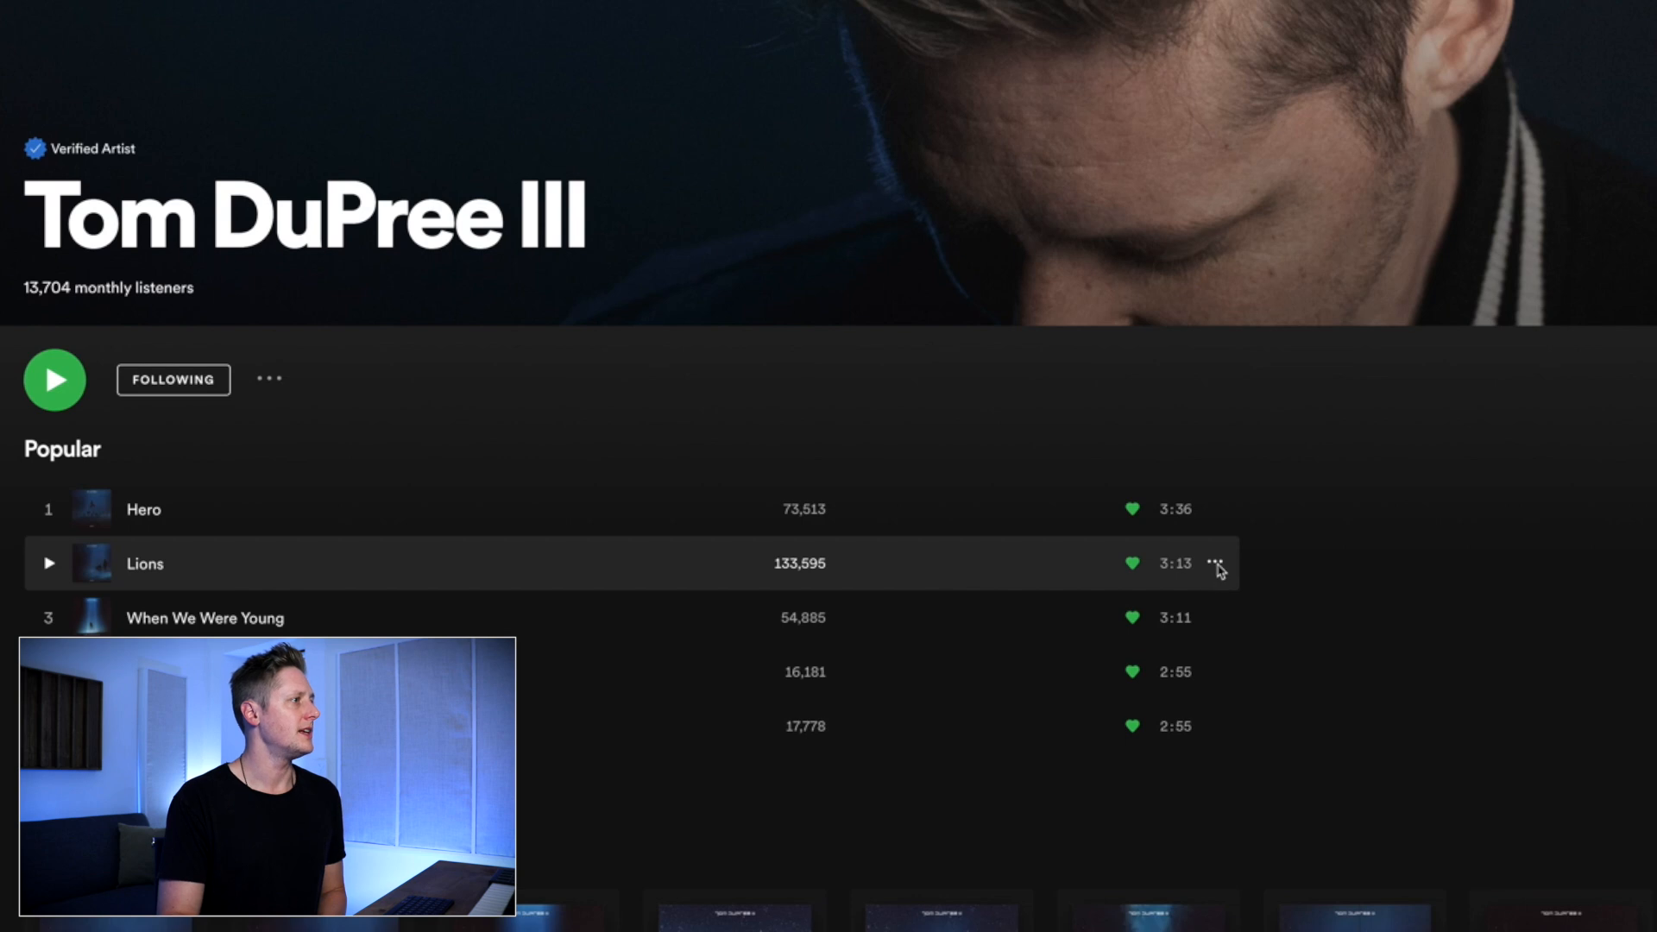
Copy the song link of "Lions" from the Spotify artist page and create the FanLink with it as the stream source
left_click(1215, 564)
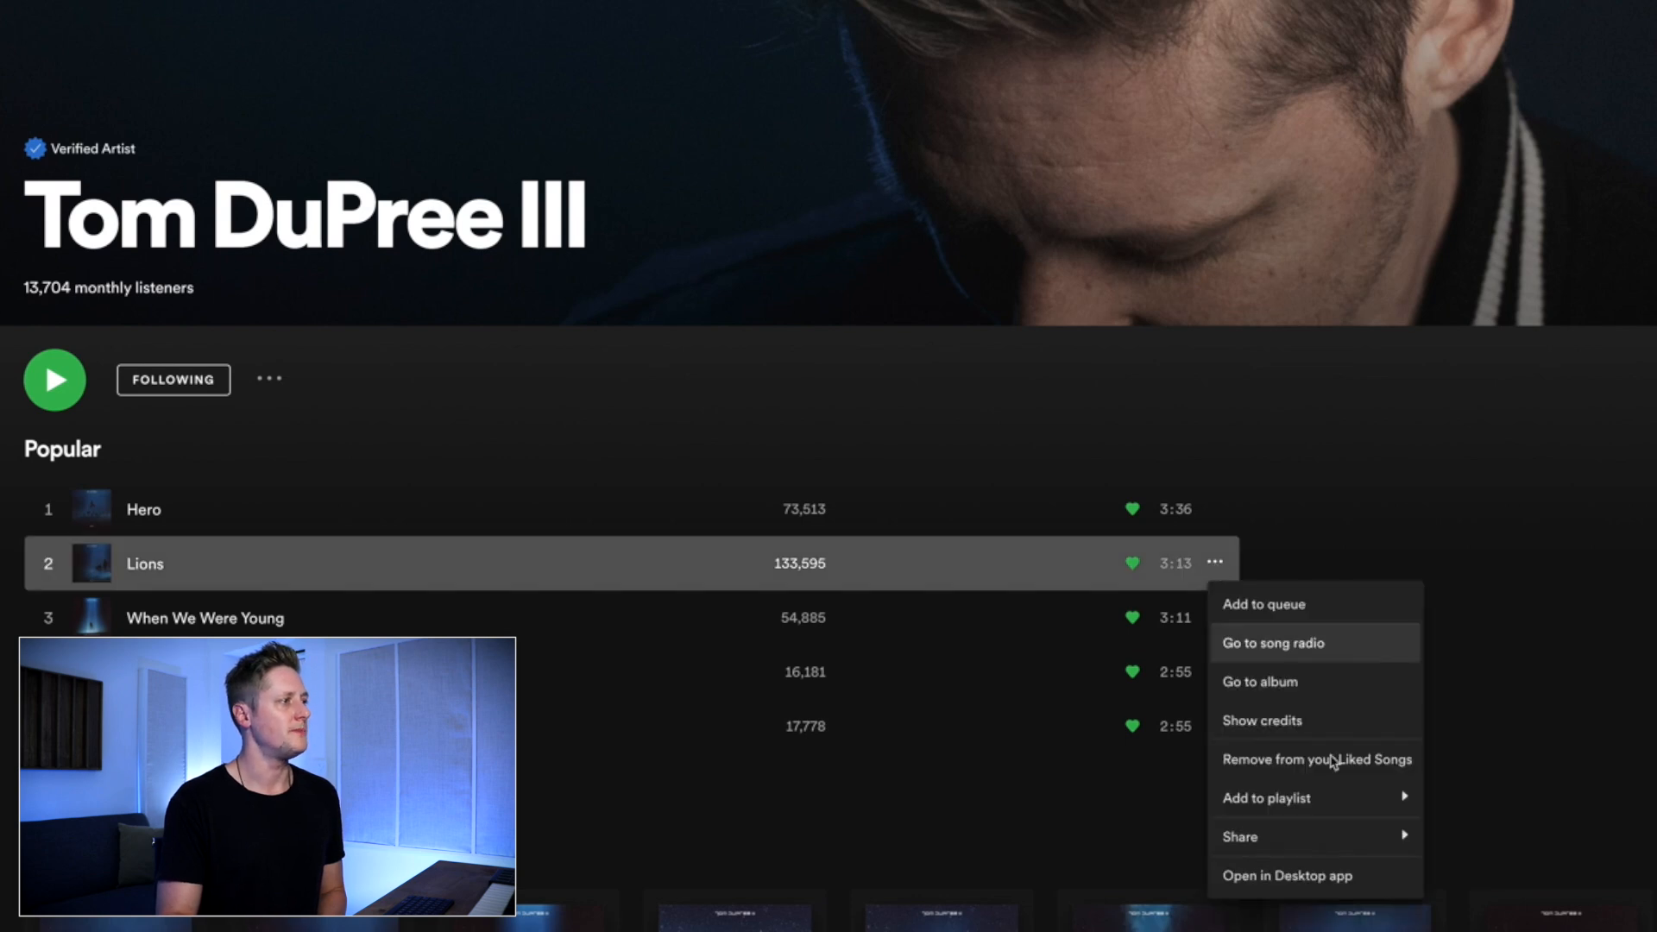
mouse_move(1385, 847)
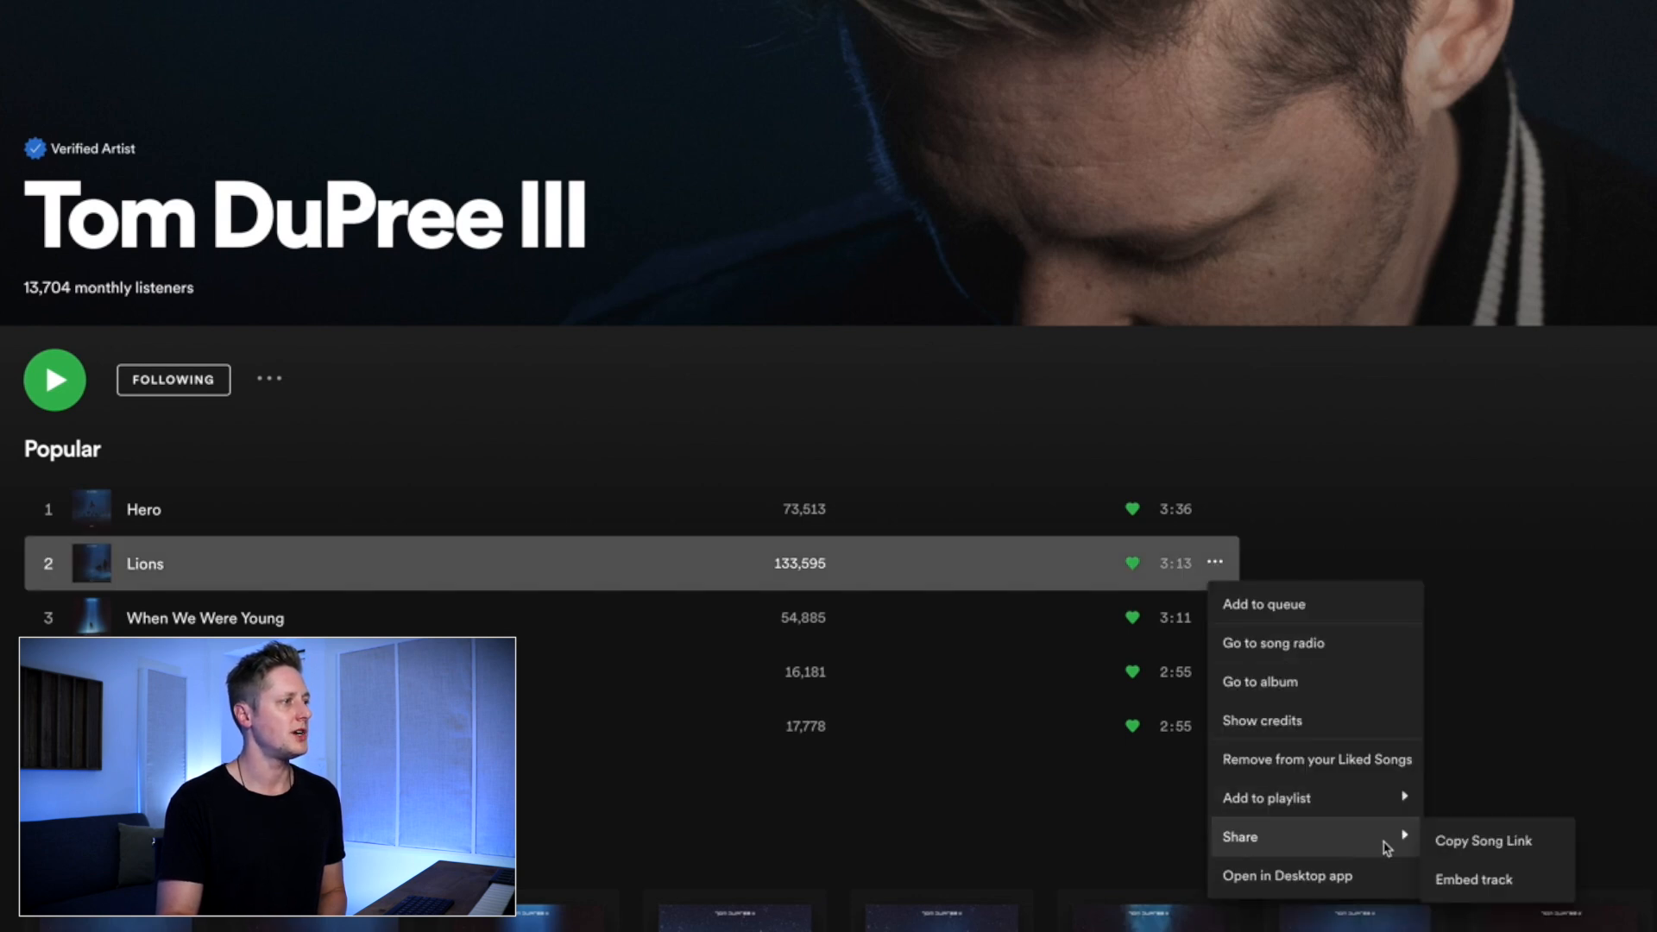
left_click(1533, 850)
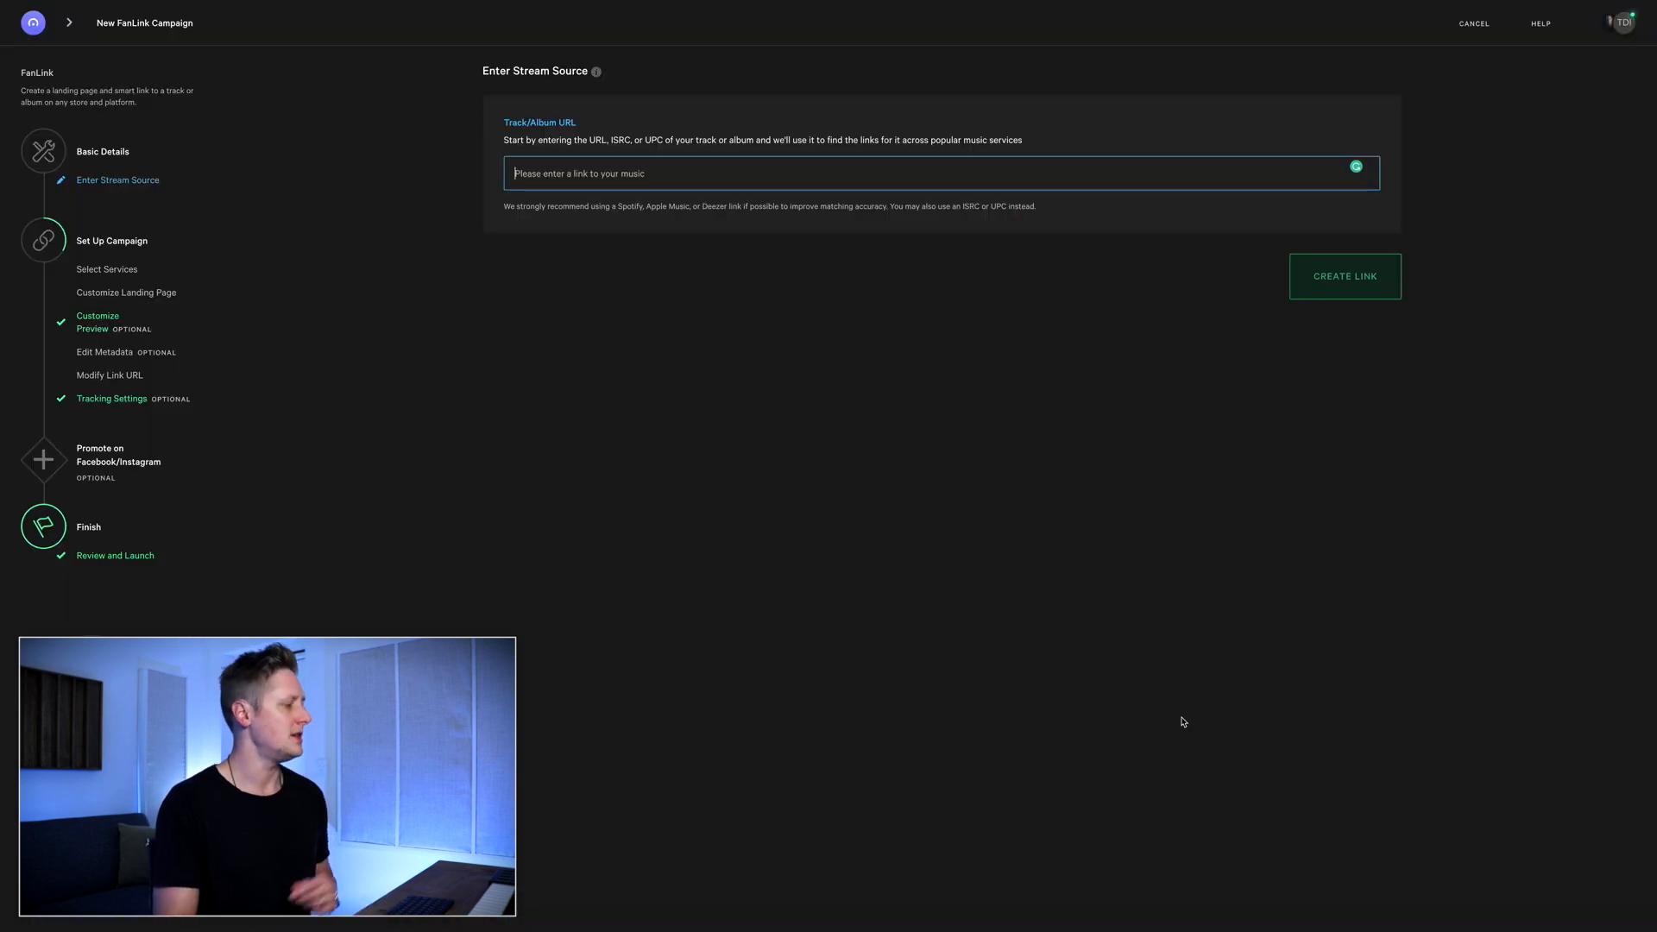
key("ctrl+v")
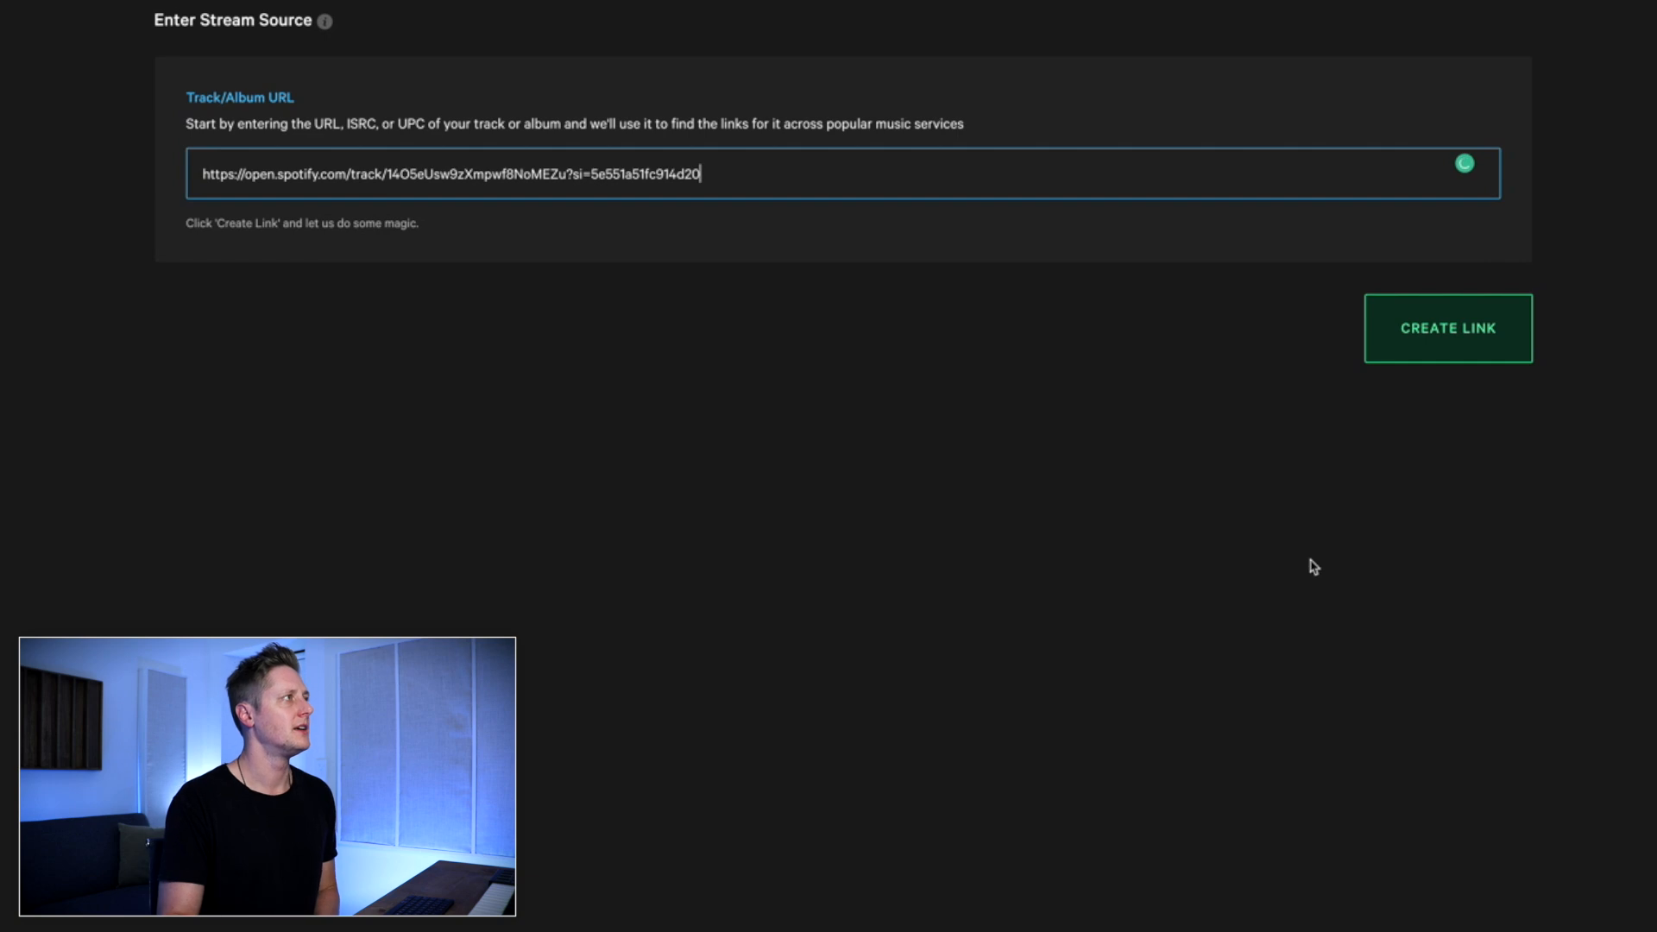
left_click(1428, 336)
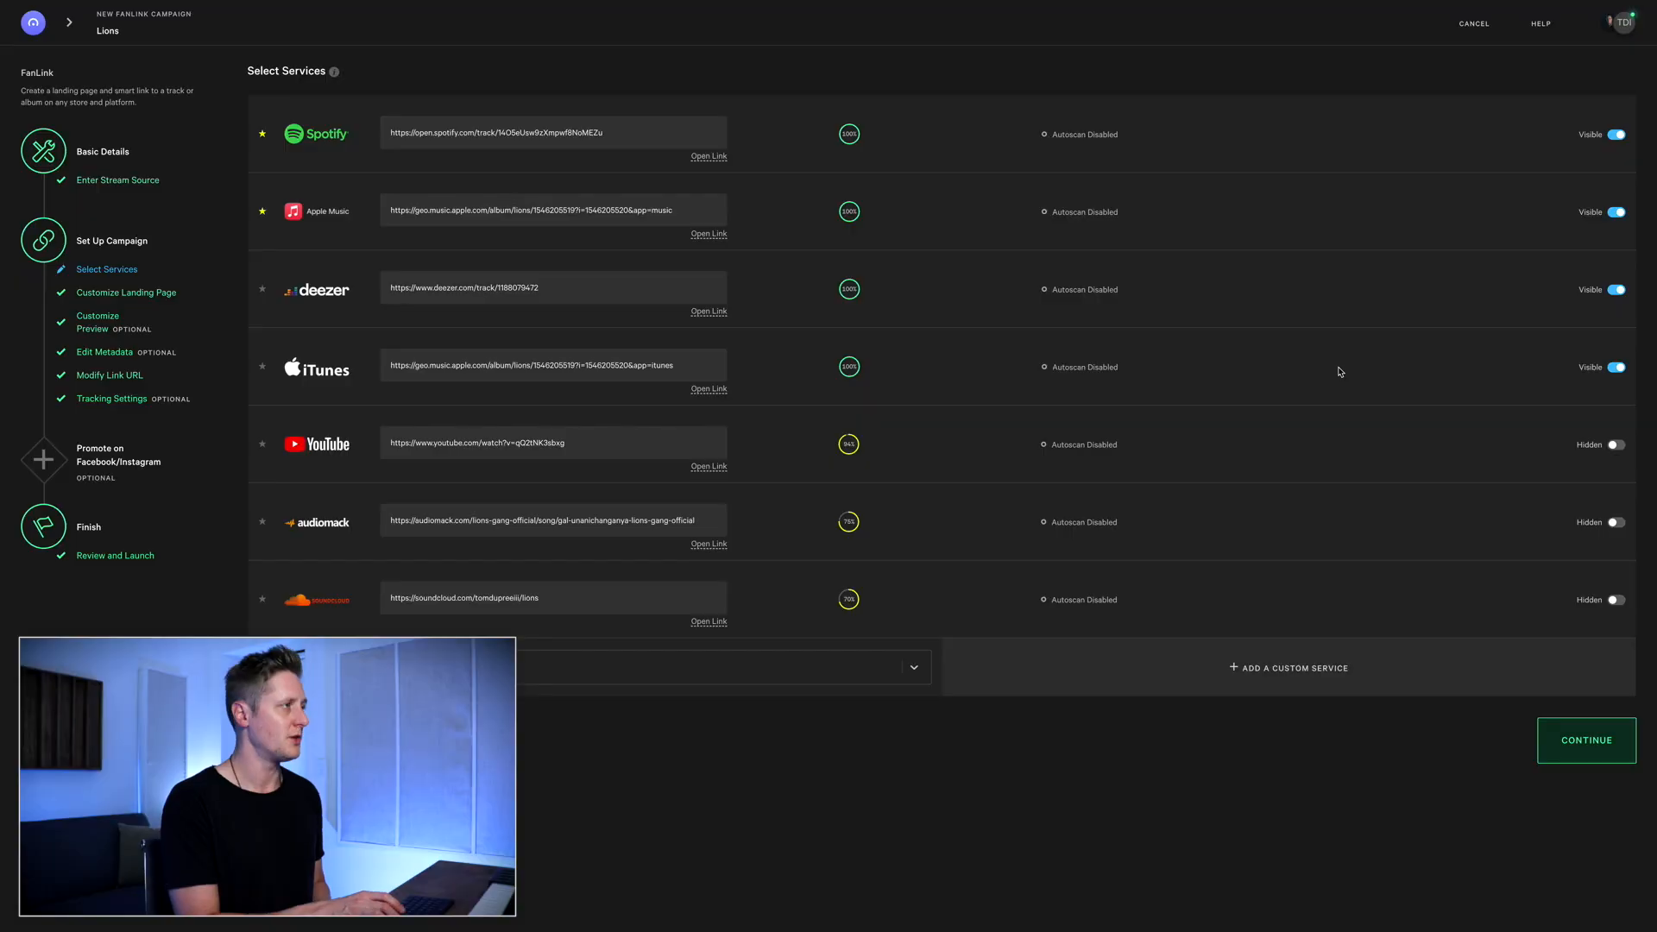
Switch to the Spotify artist page and copy the link to the artist
key("ctrl+Tab")
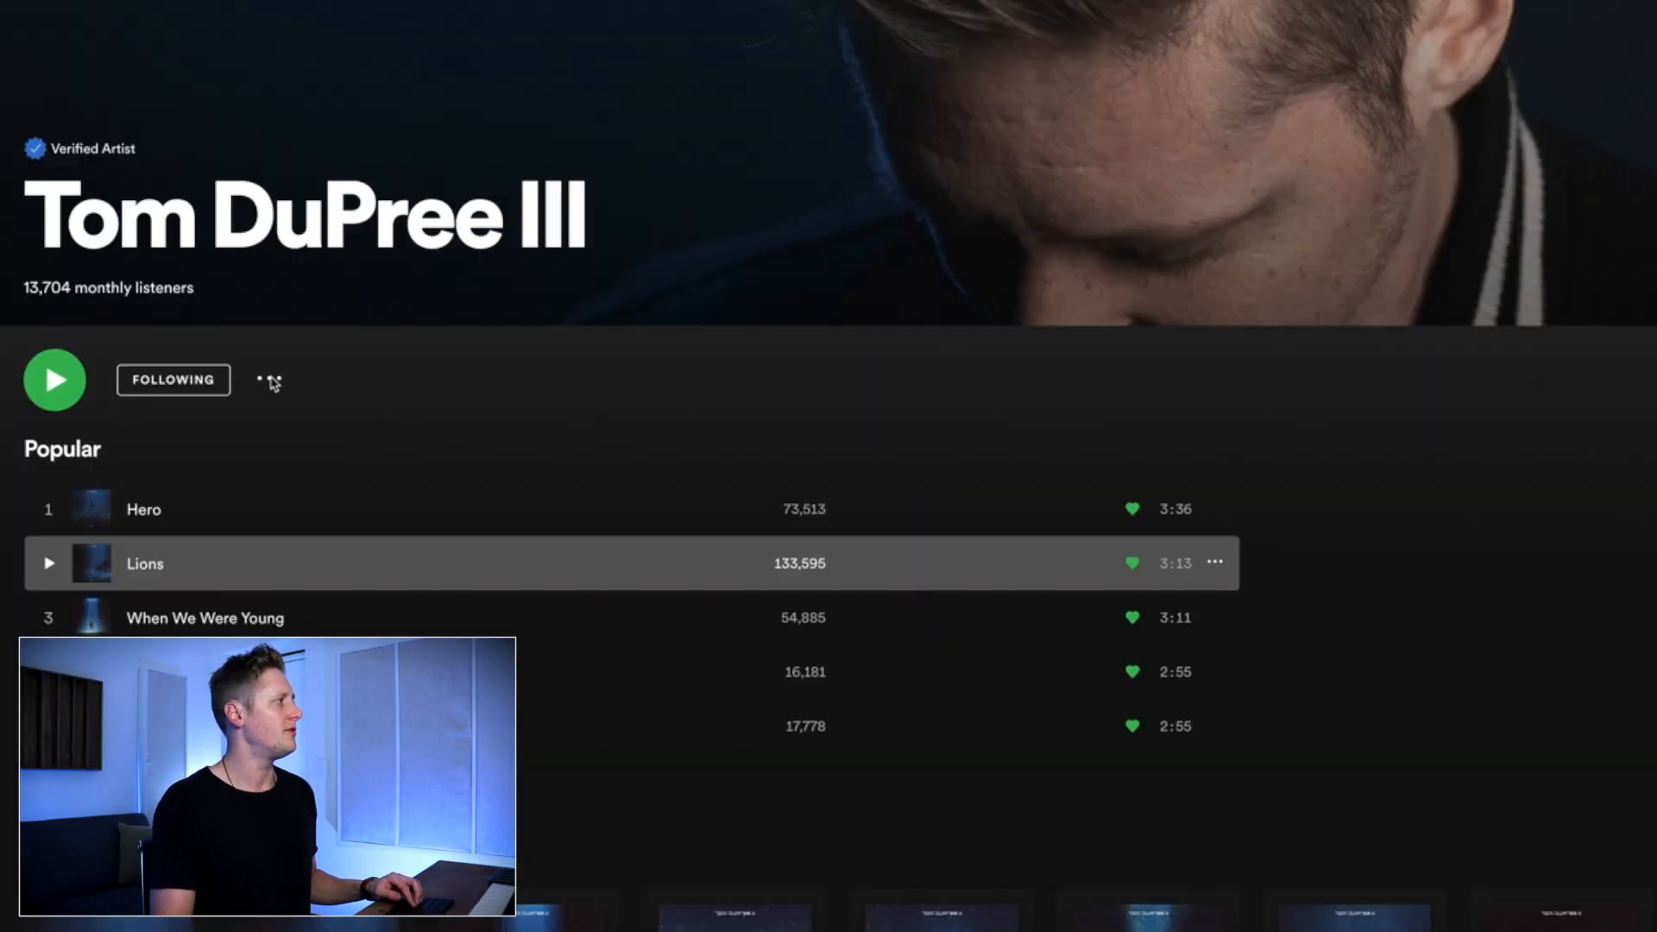
left_click(269, 381)
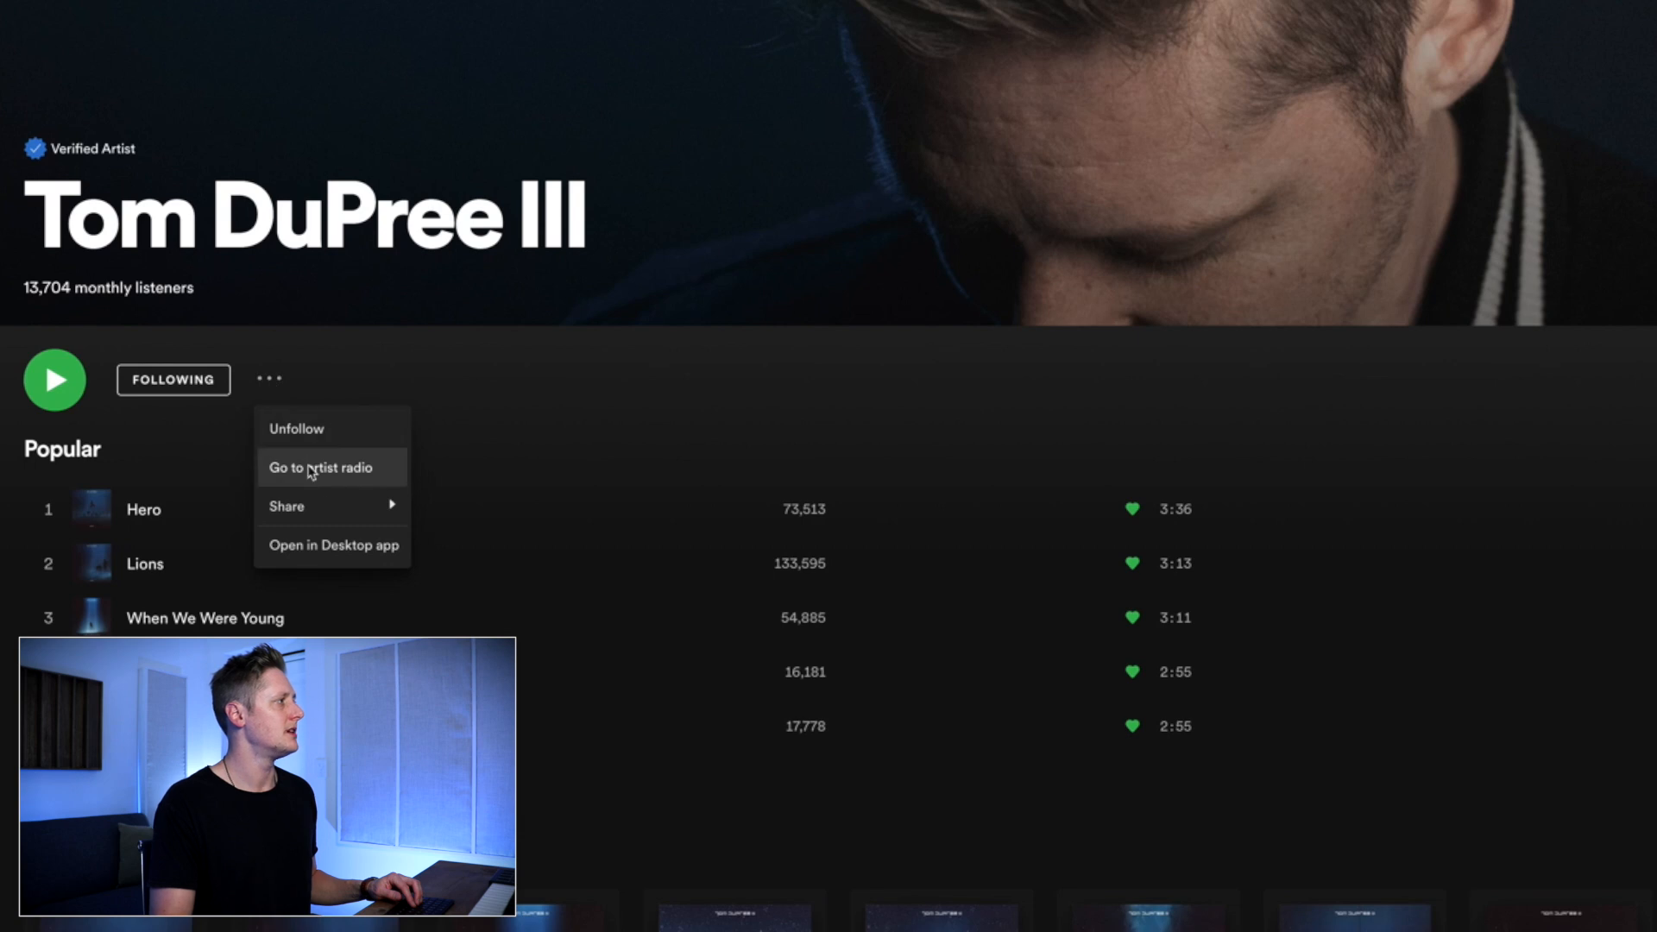
mouse_move(370, 506)
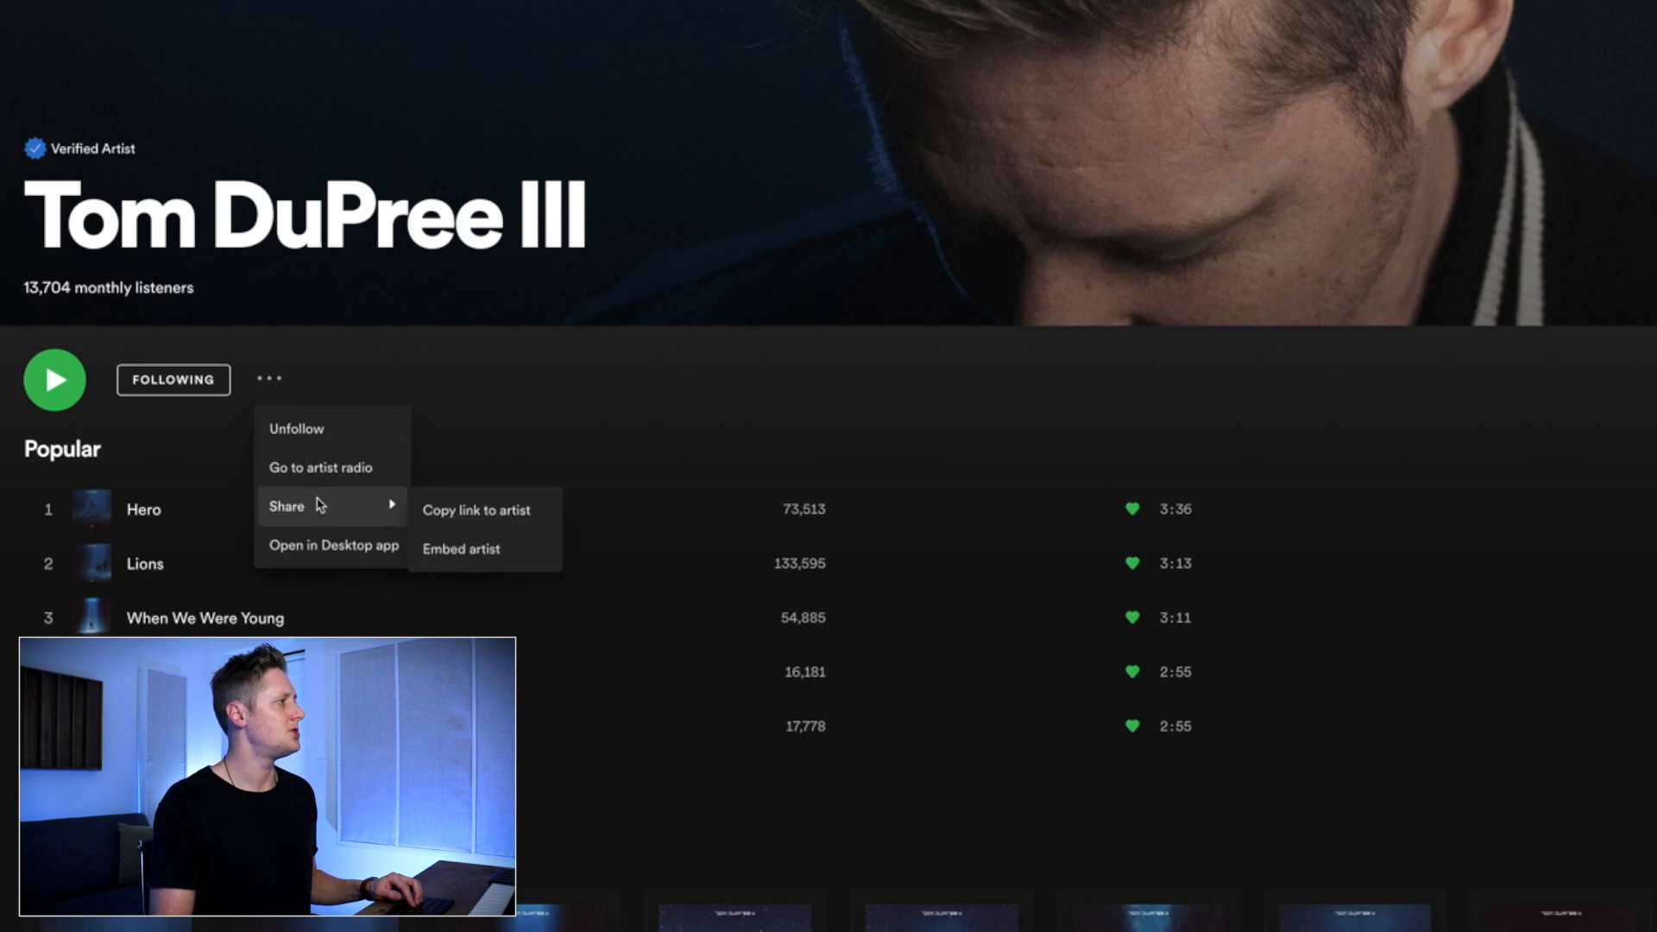
left_click(504, 516)
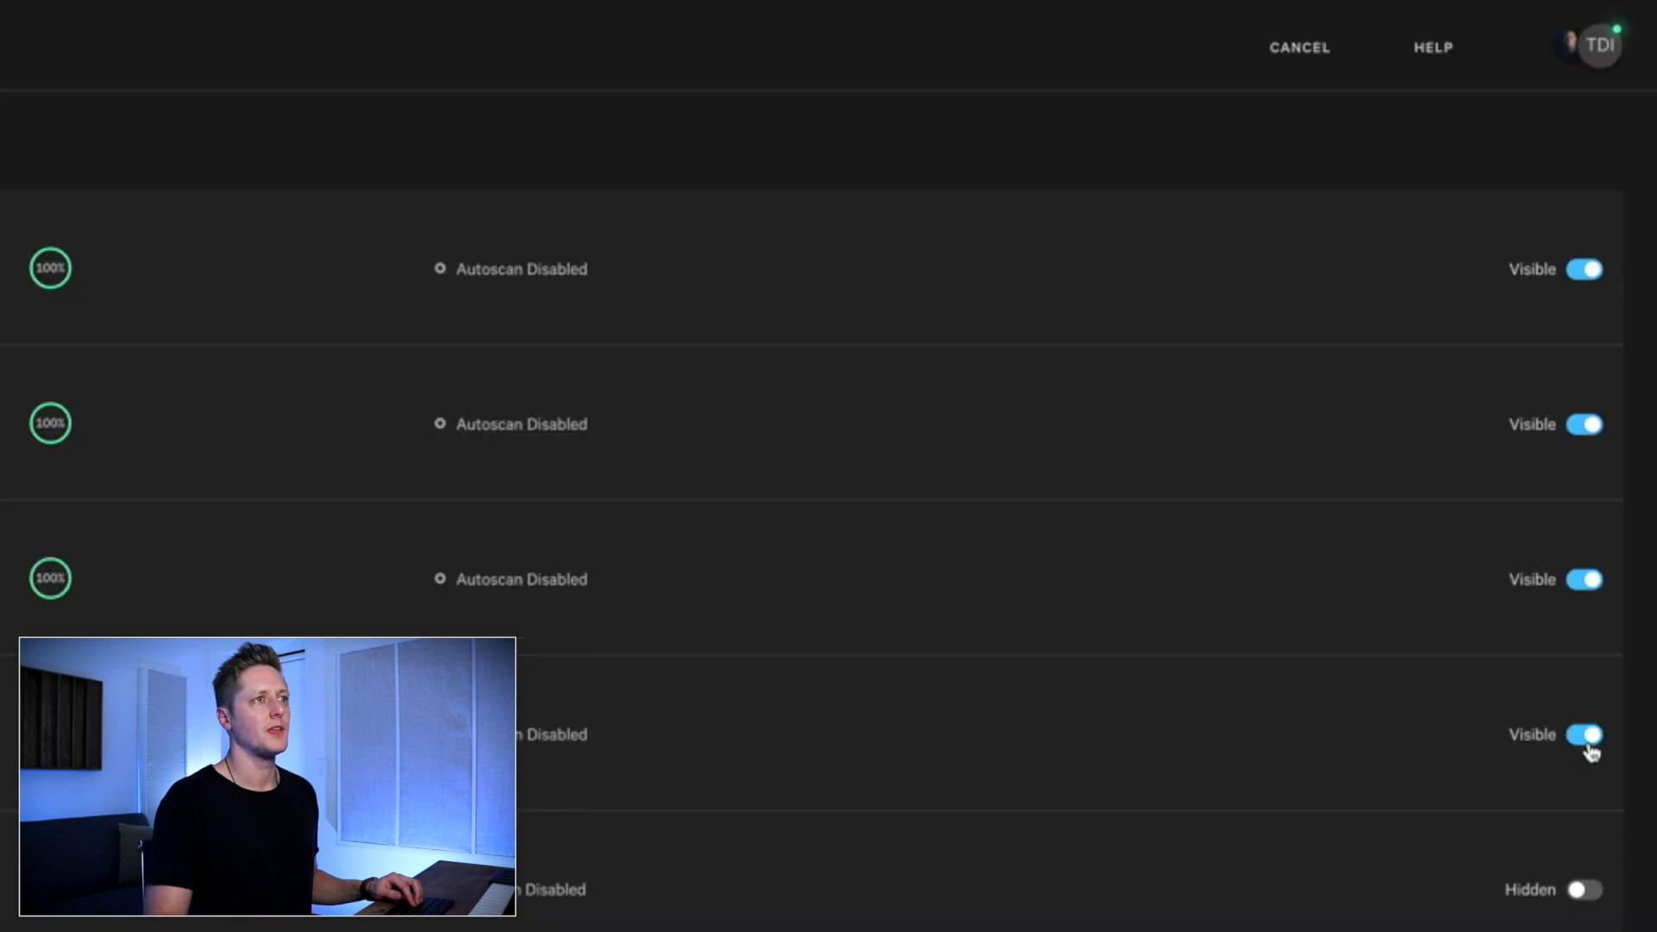
Hide the iTunes, Deezer and Apple Music services so that only Spotify is offered
left_click(1617, 368)
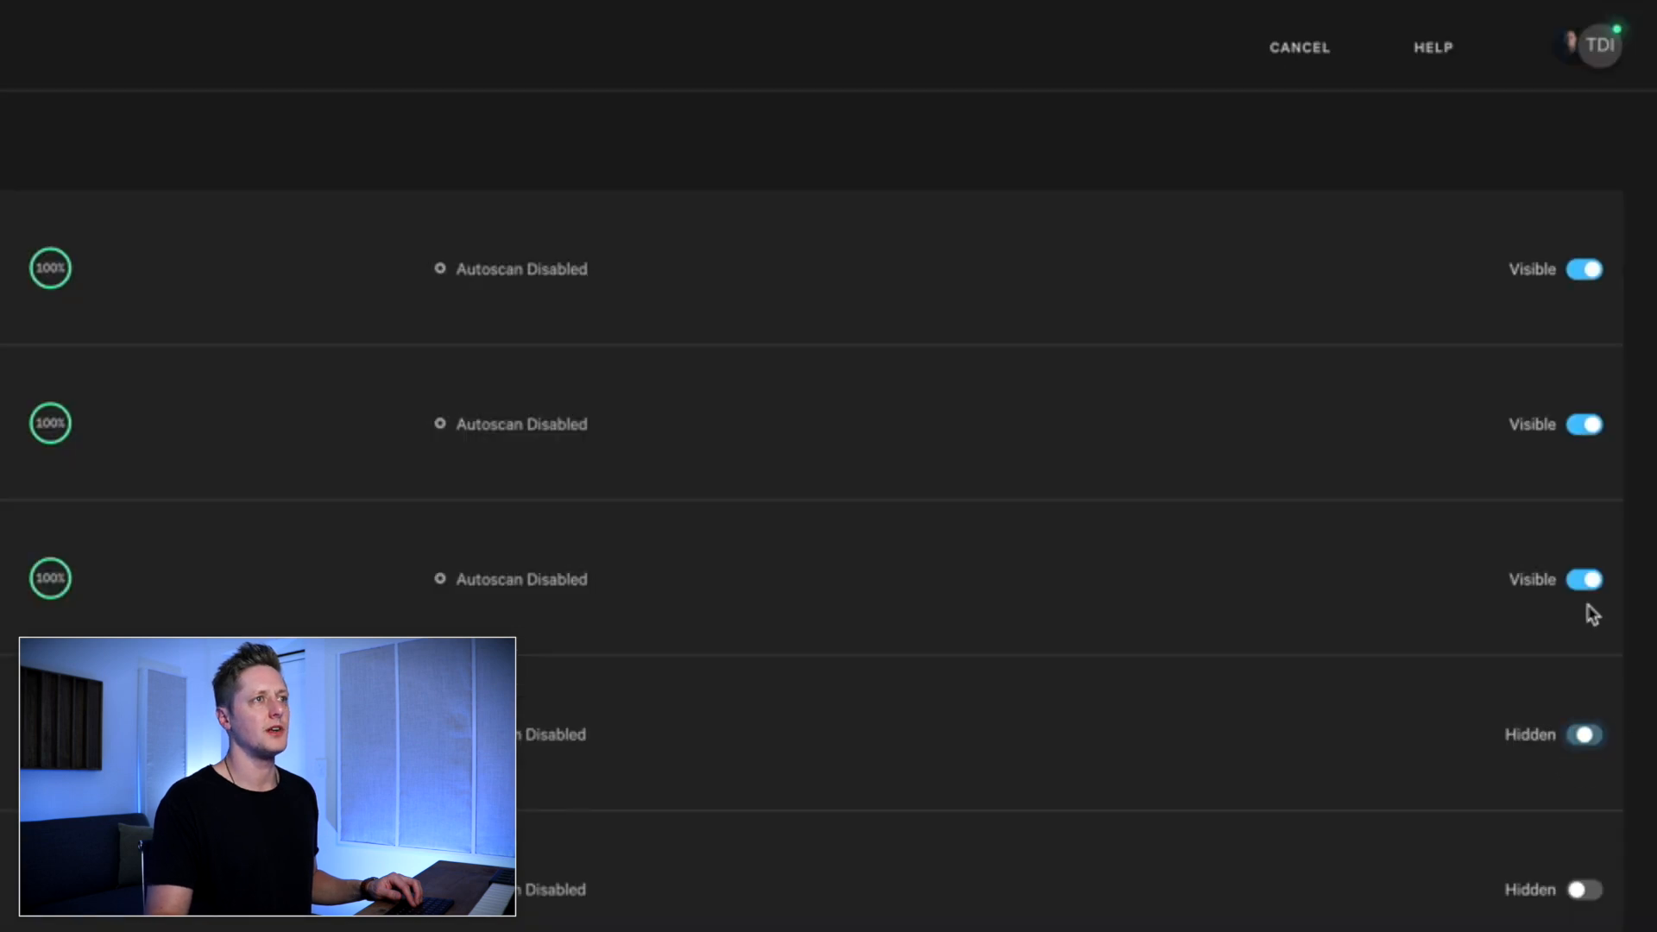
left_click(1586, 581)
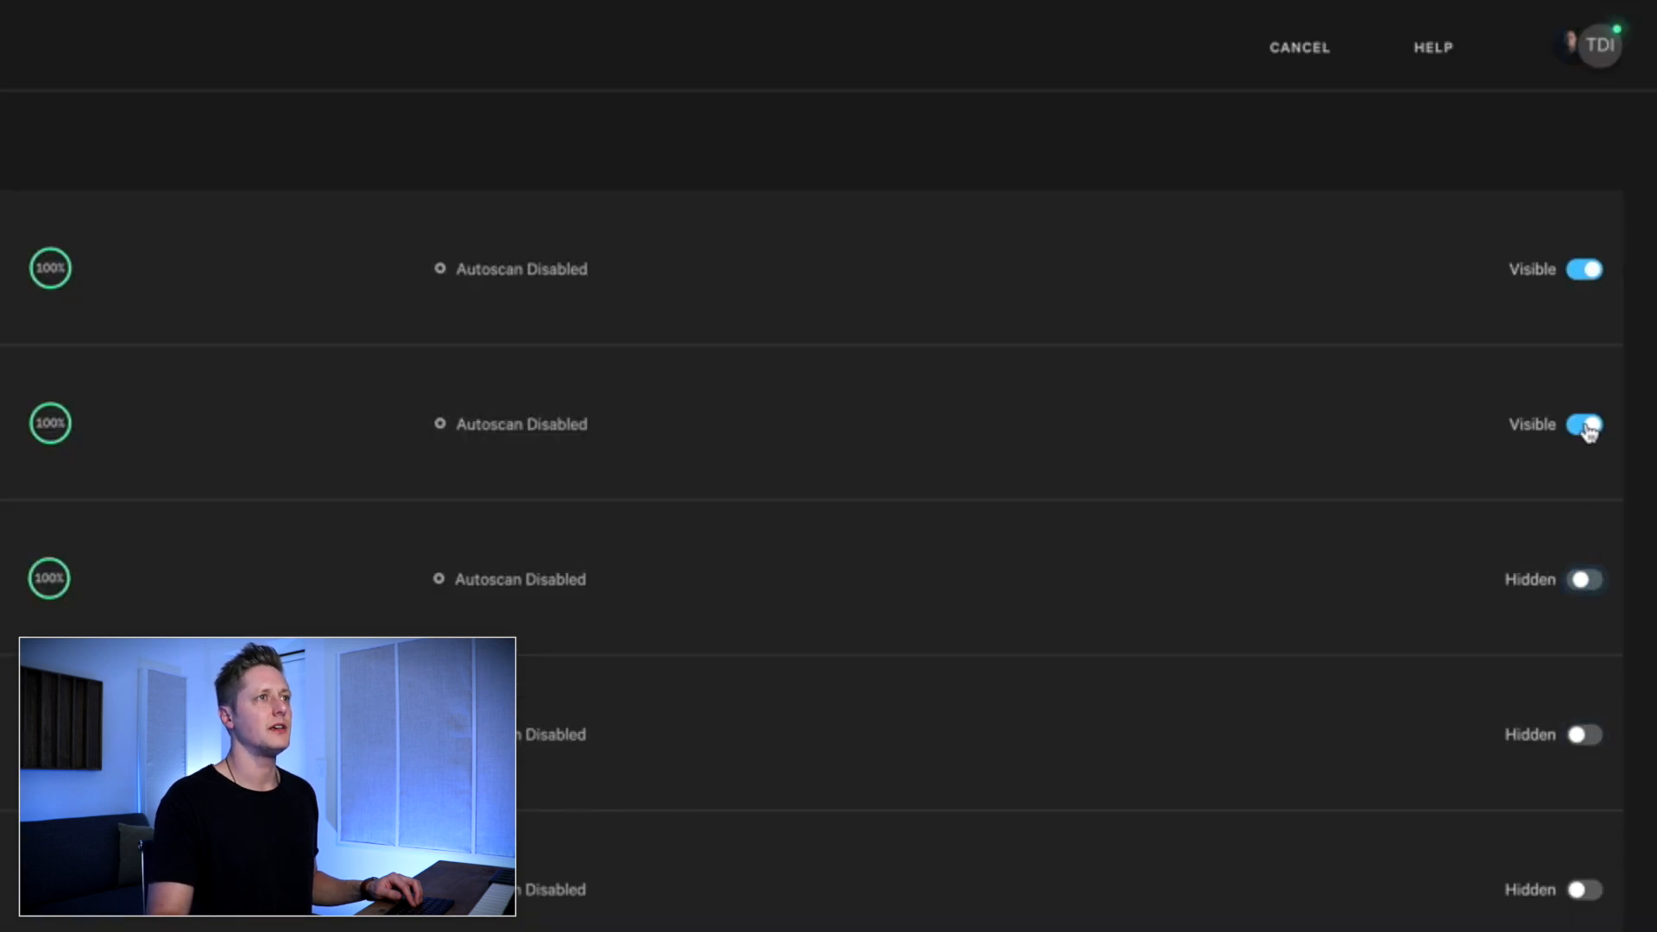
left_click(1586, 425)
Replace the Spotify service's track URL with the copied artist link and continue to the landing page settings
left_click(639, 133)
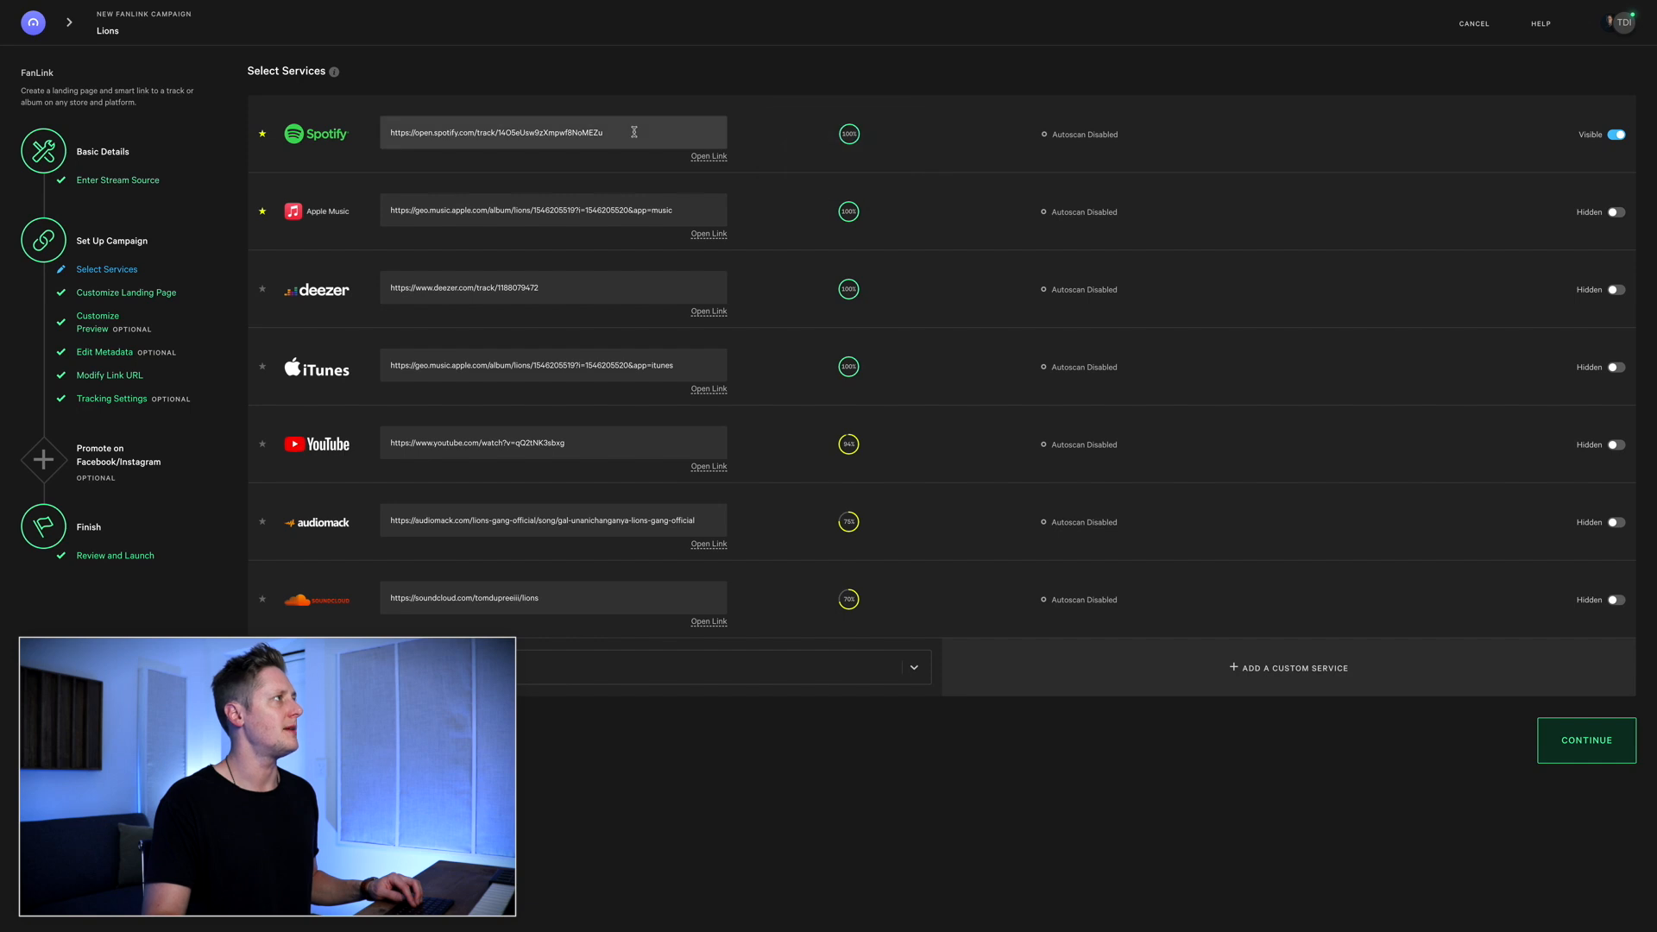
key("ctrl+a")
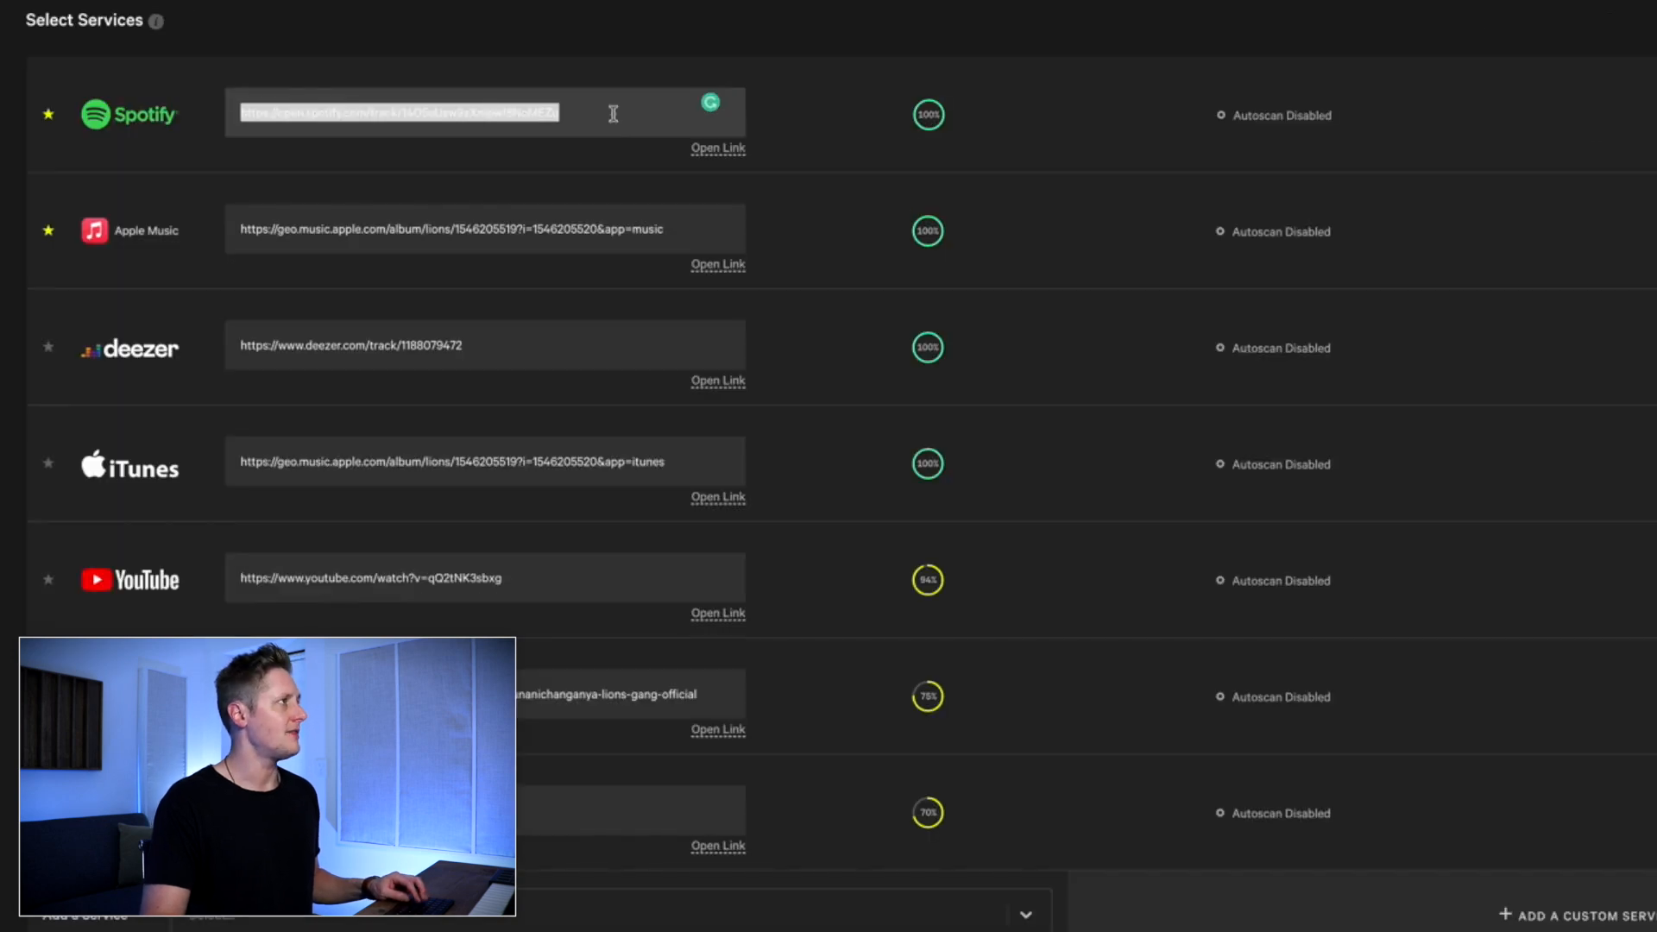
key("ctrl+v")
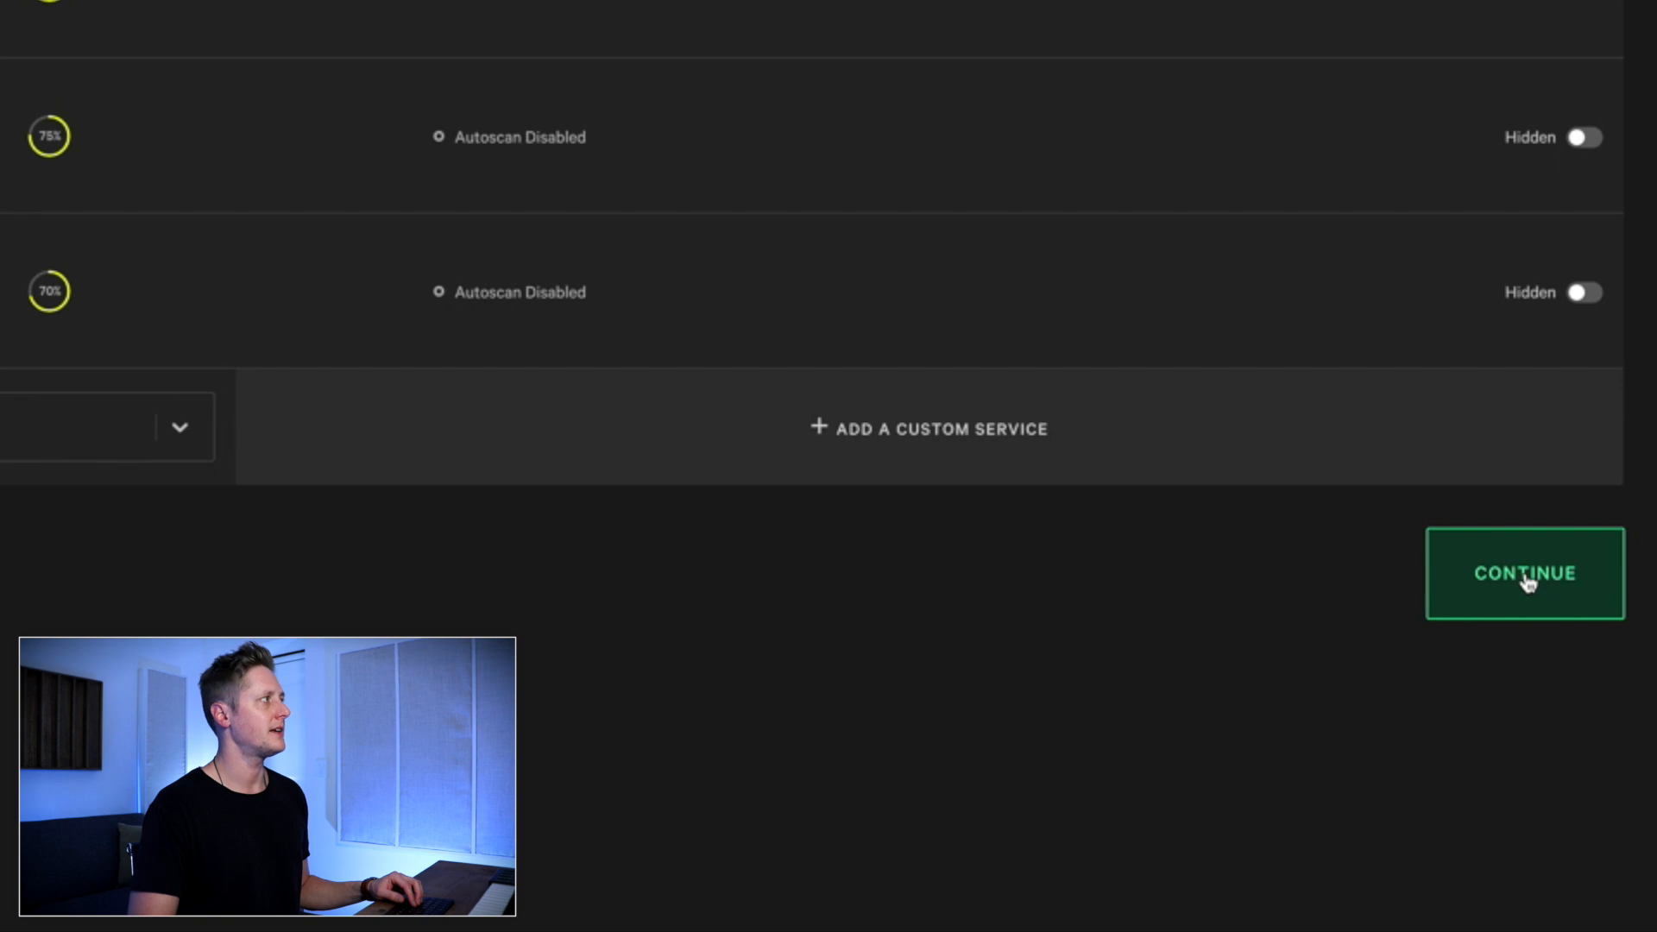
left_click(1528, 576)
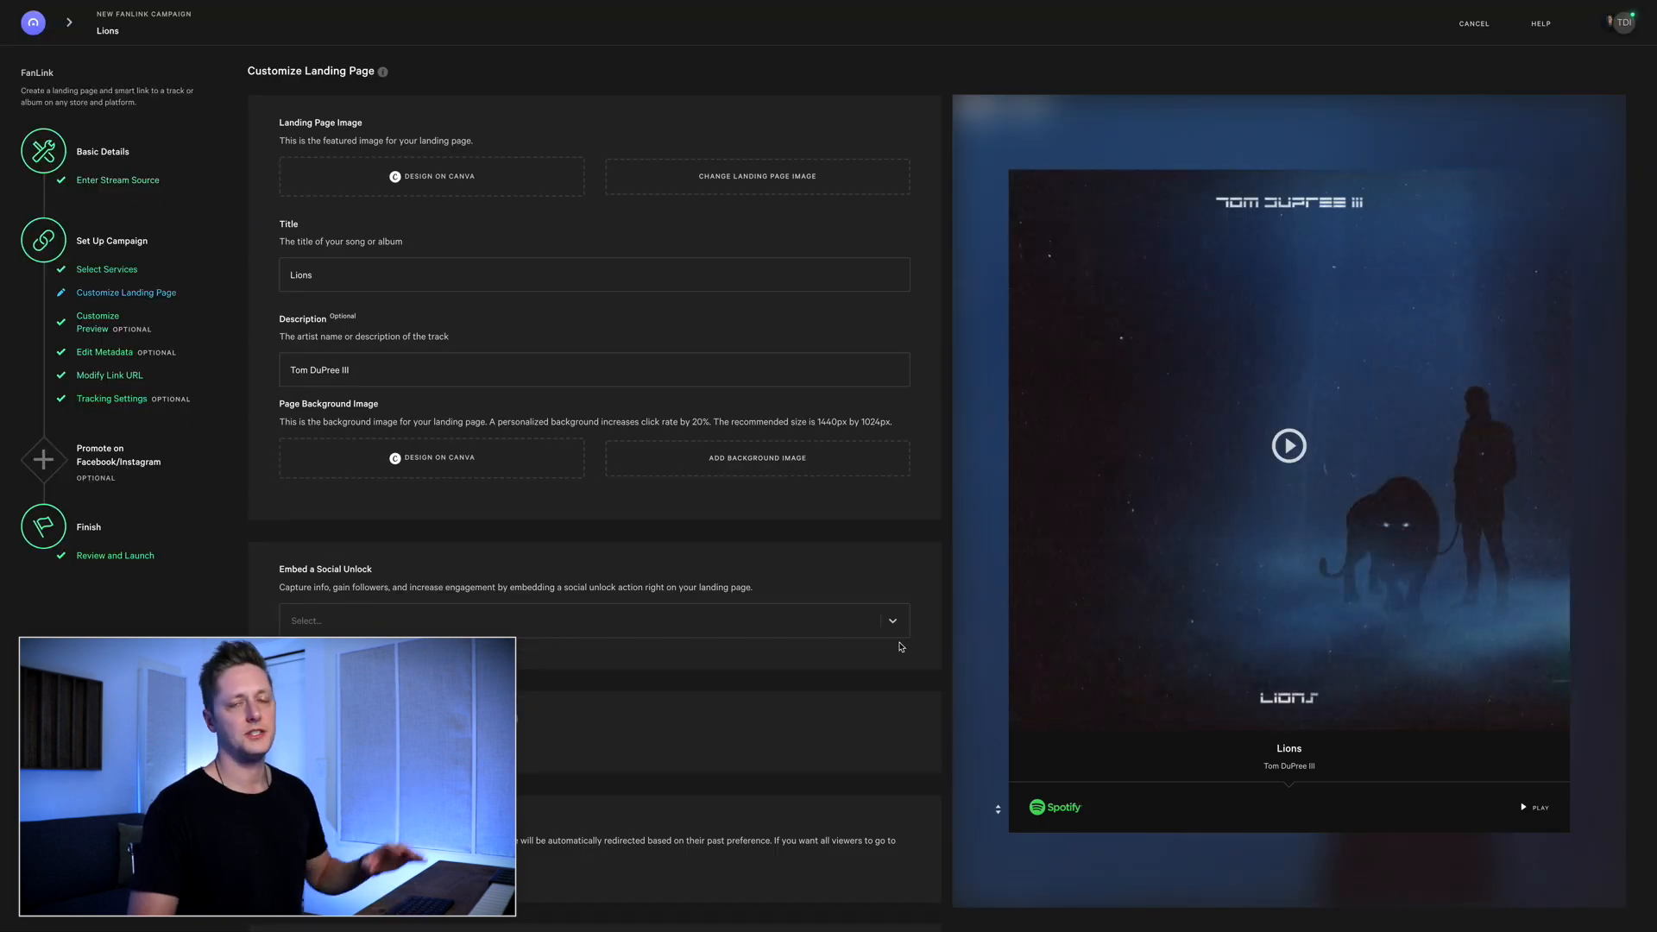
Keep the landing page settings as they are, clear the audio link in the preview settings and continue to the metadata
scroll(900, 646, "down", 5)
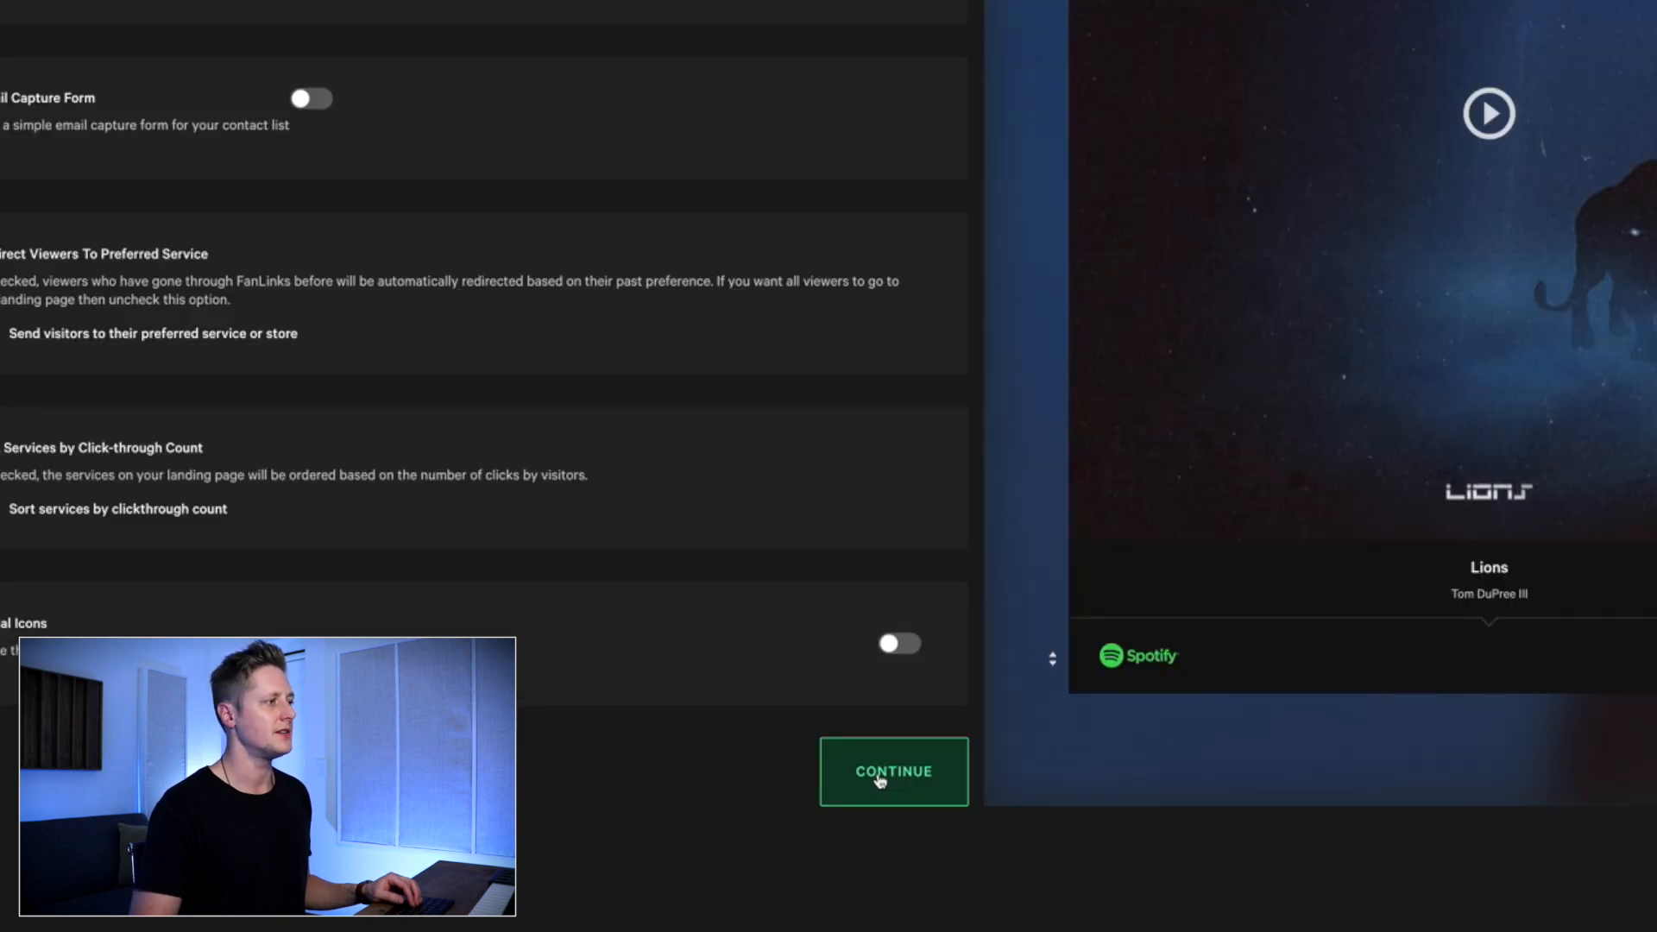
left_click(880, 779)
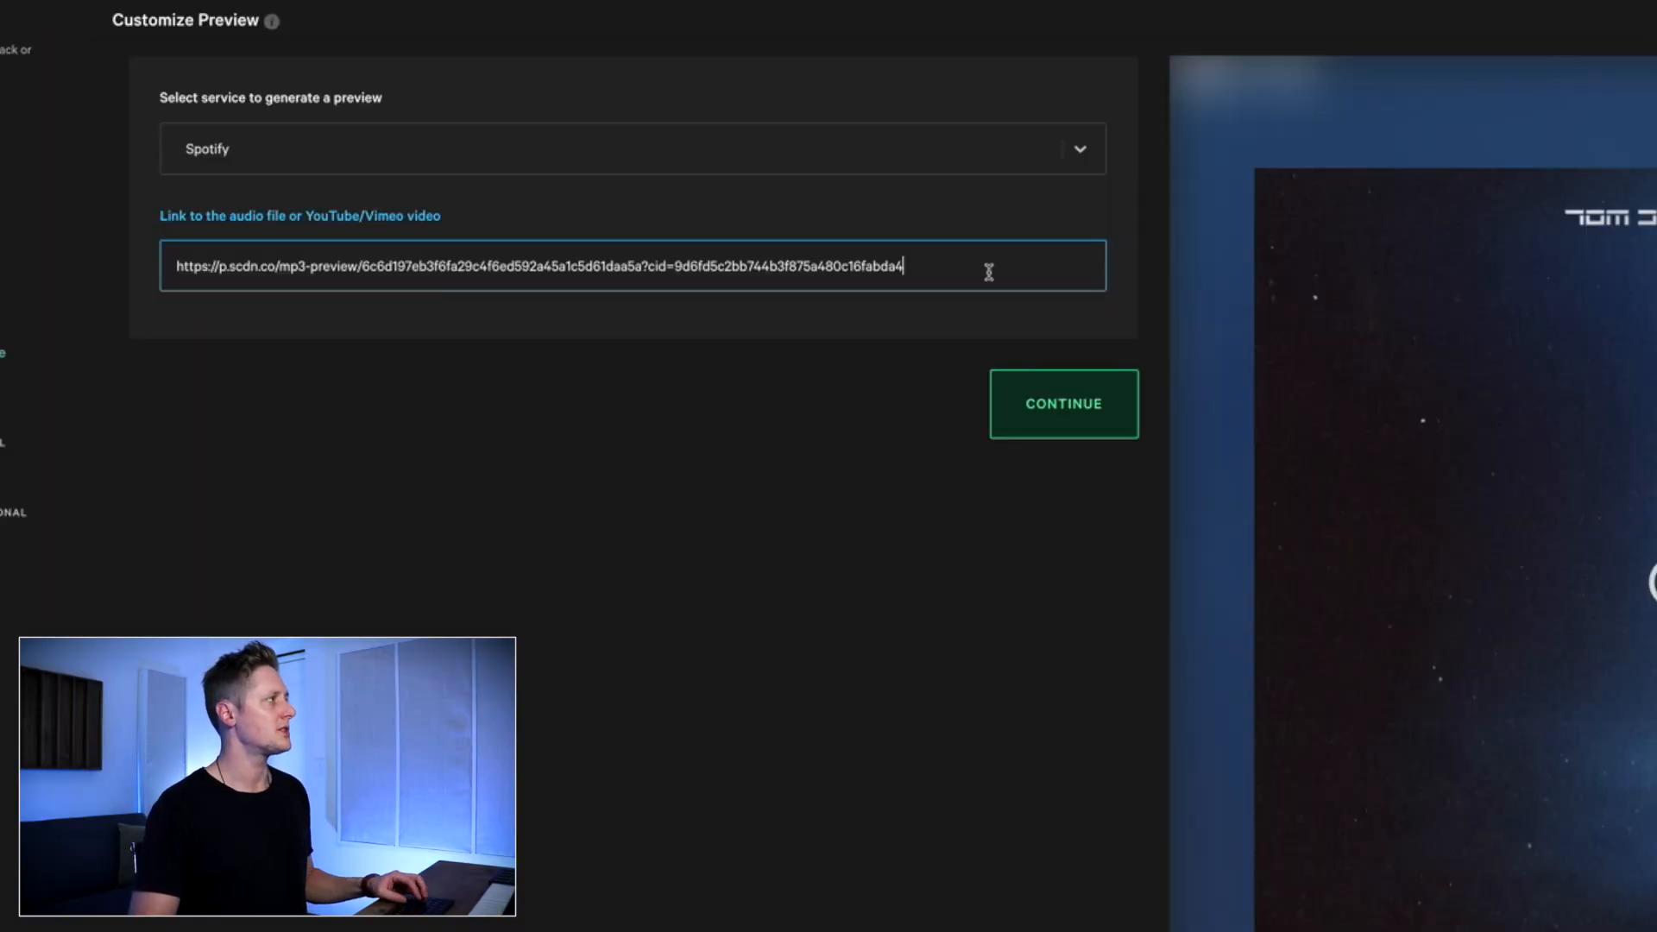
triple_click(831, 239)
key("BackSpace")
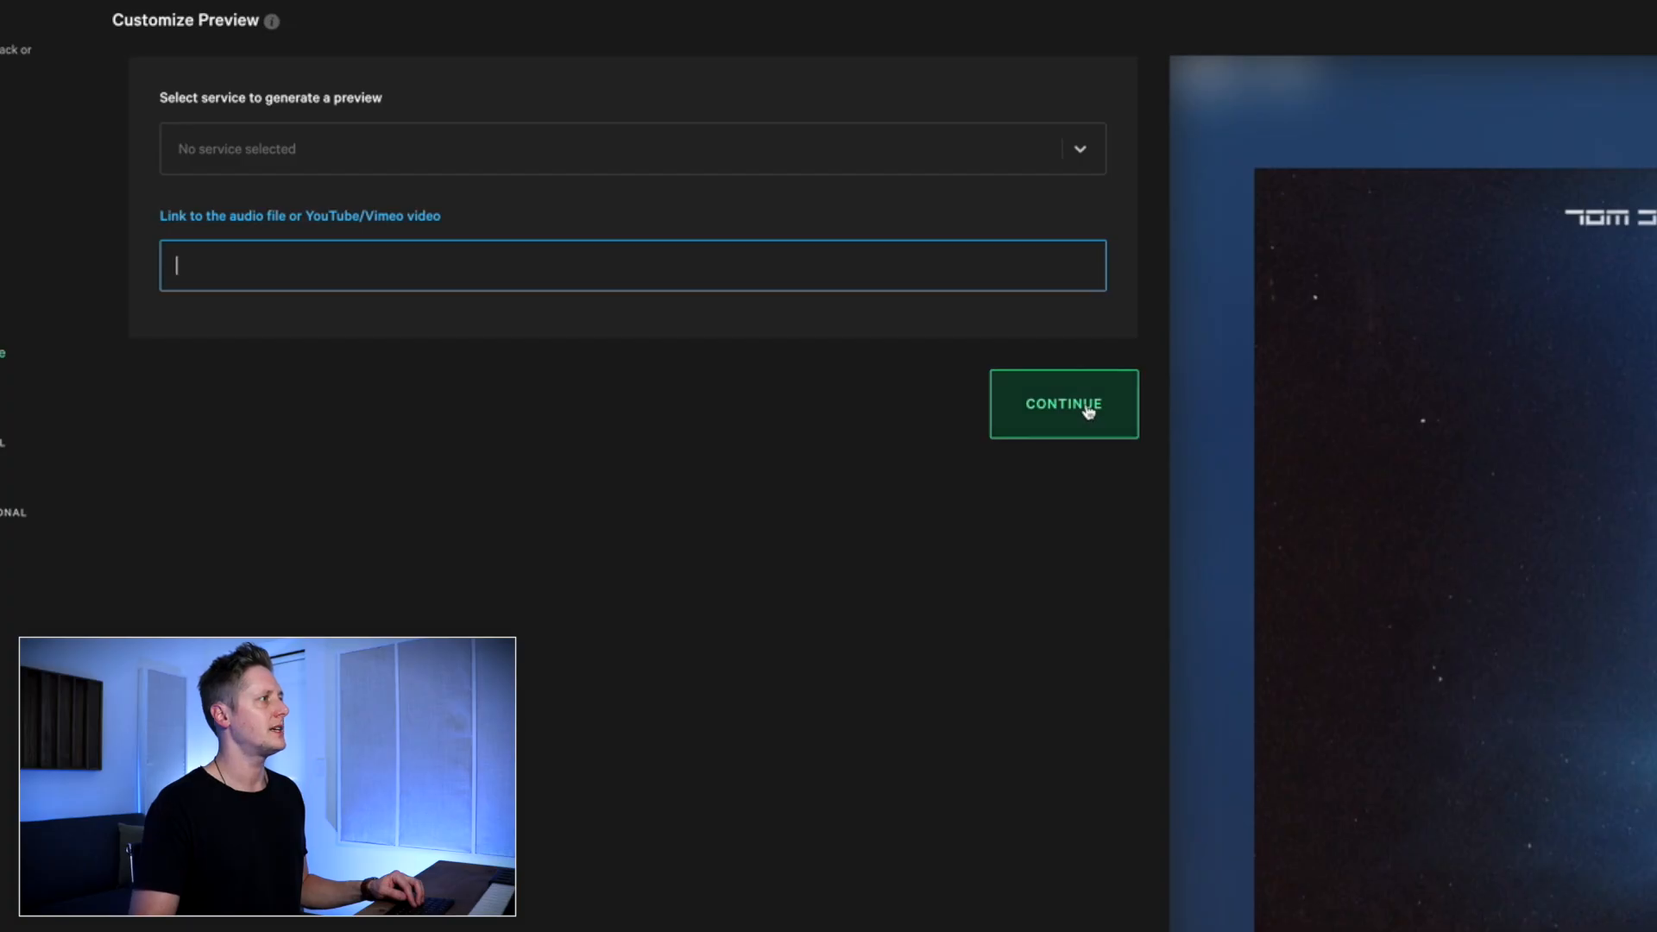
left_click(1089, 412)
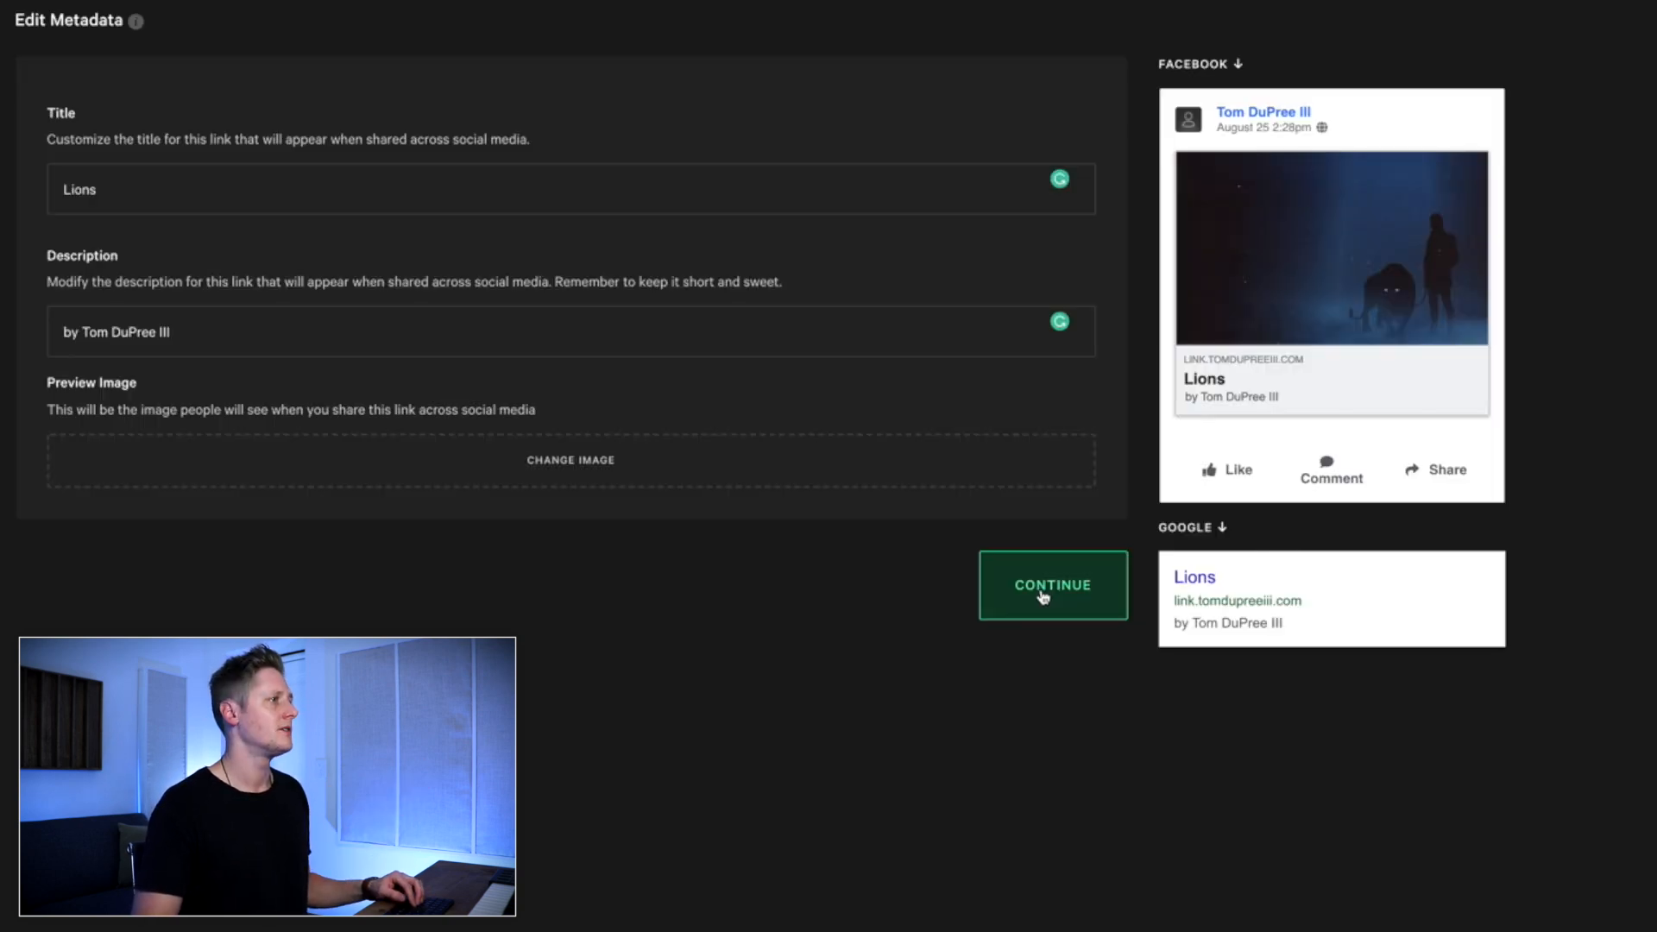
Accept the metadata, set the link path to "lions" on the existing domain and continue to the tracking settings
left_click(993, 450)
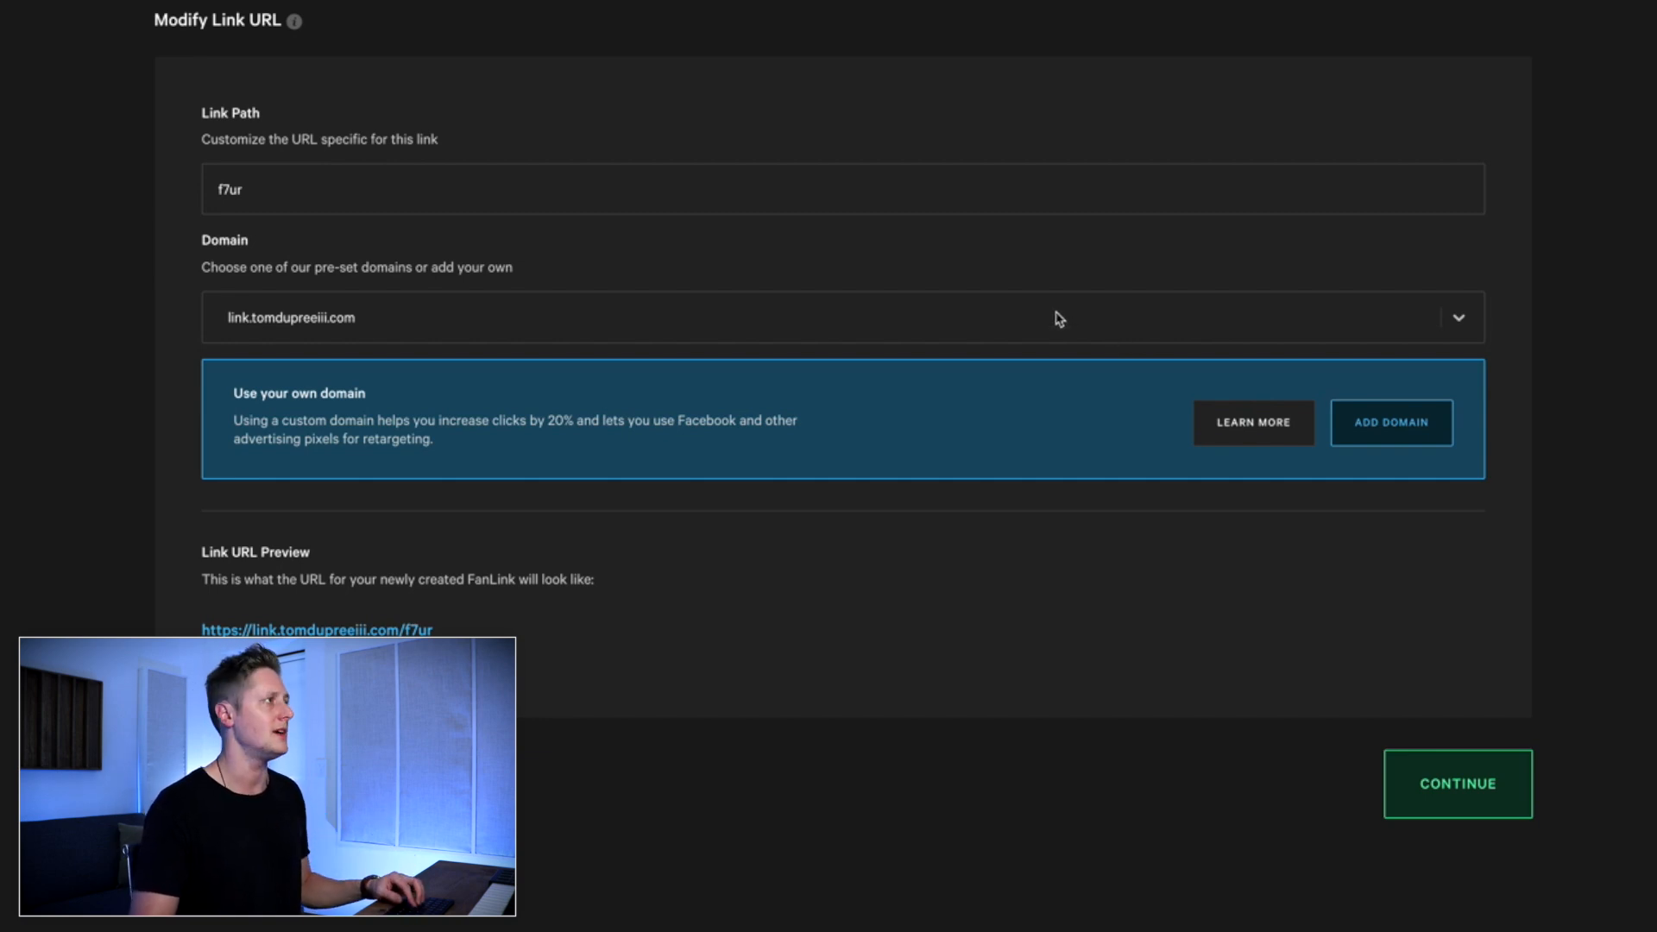
left_click(495, 191)
key("ctrl+a")
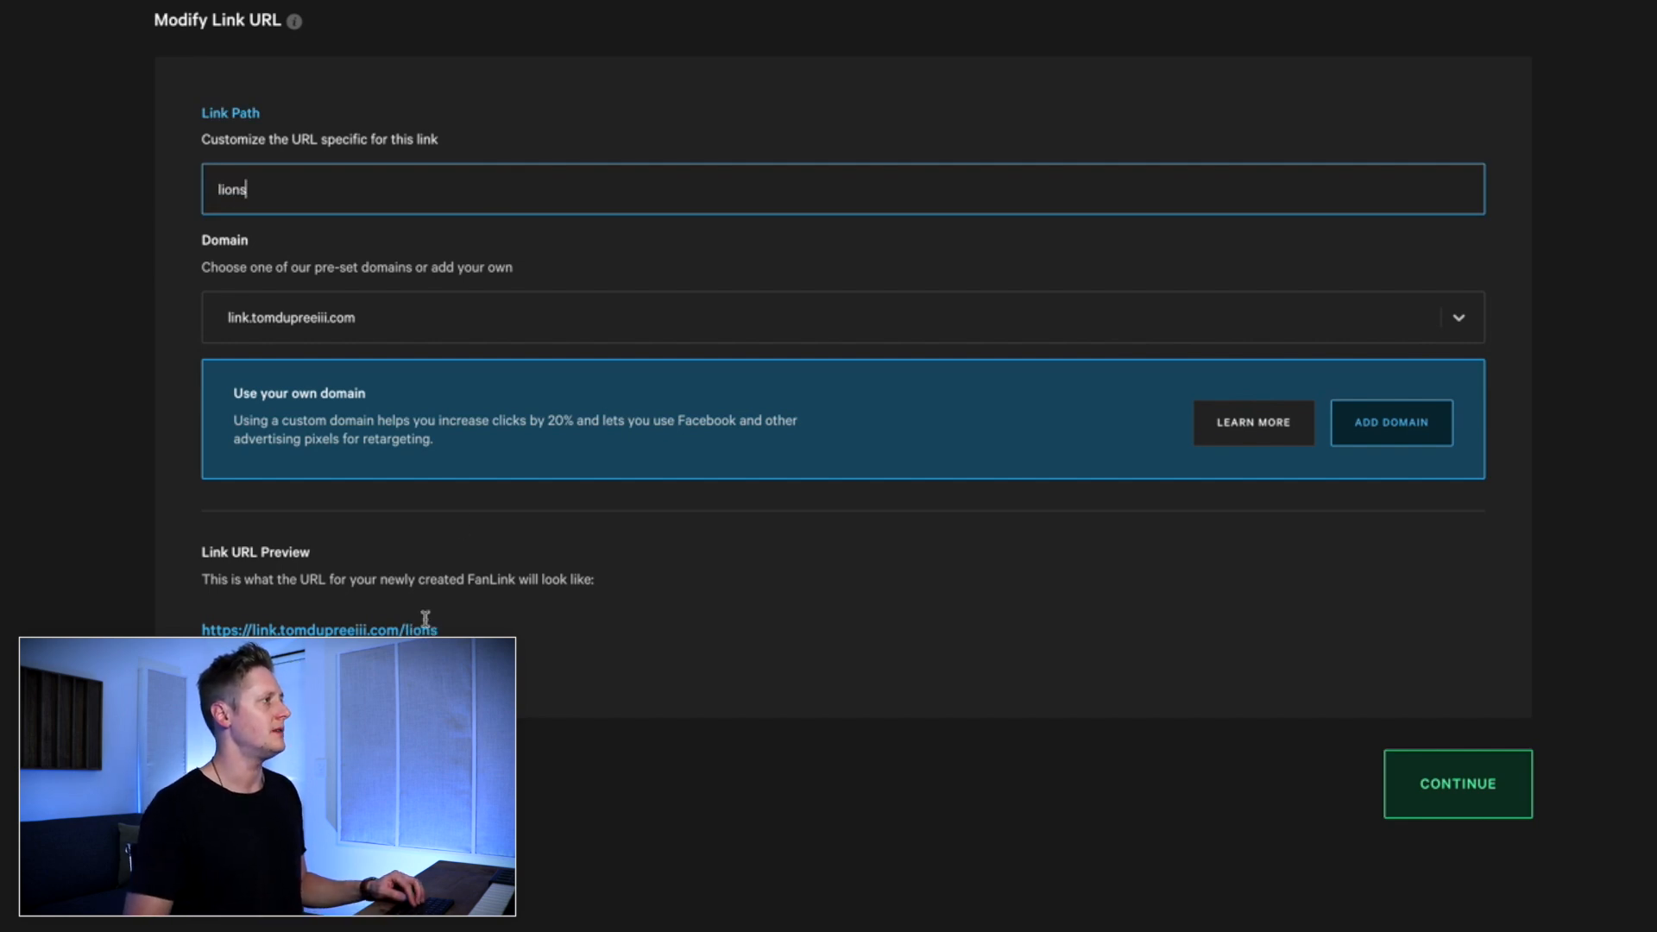
scroll(373, 539, "down", 2)
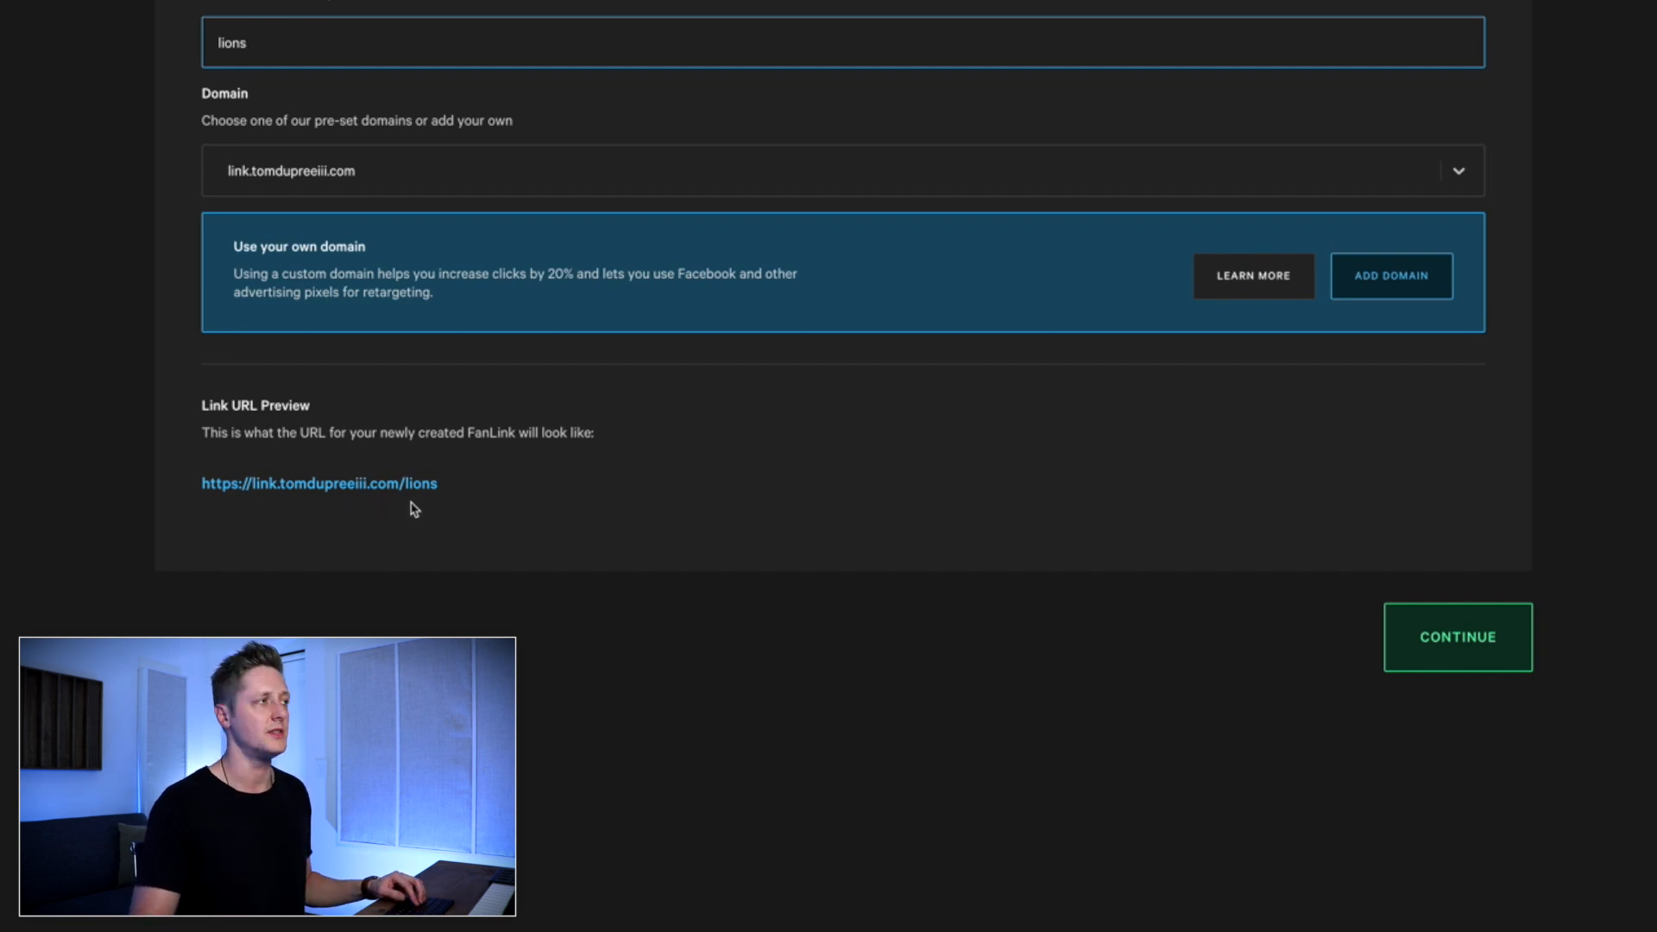
left_click(1456, 643)
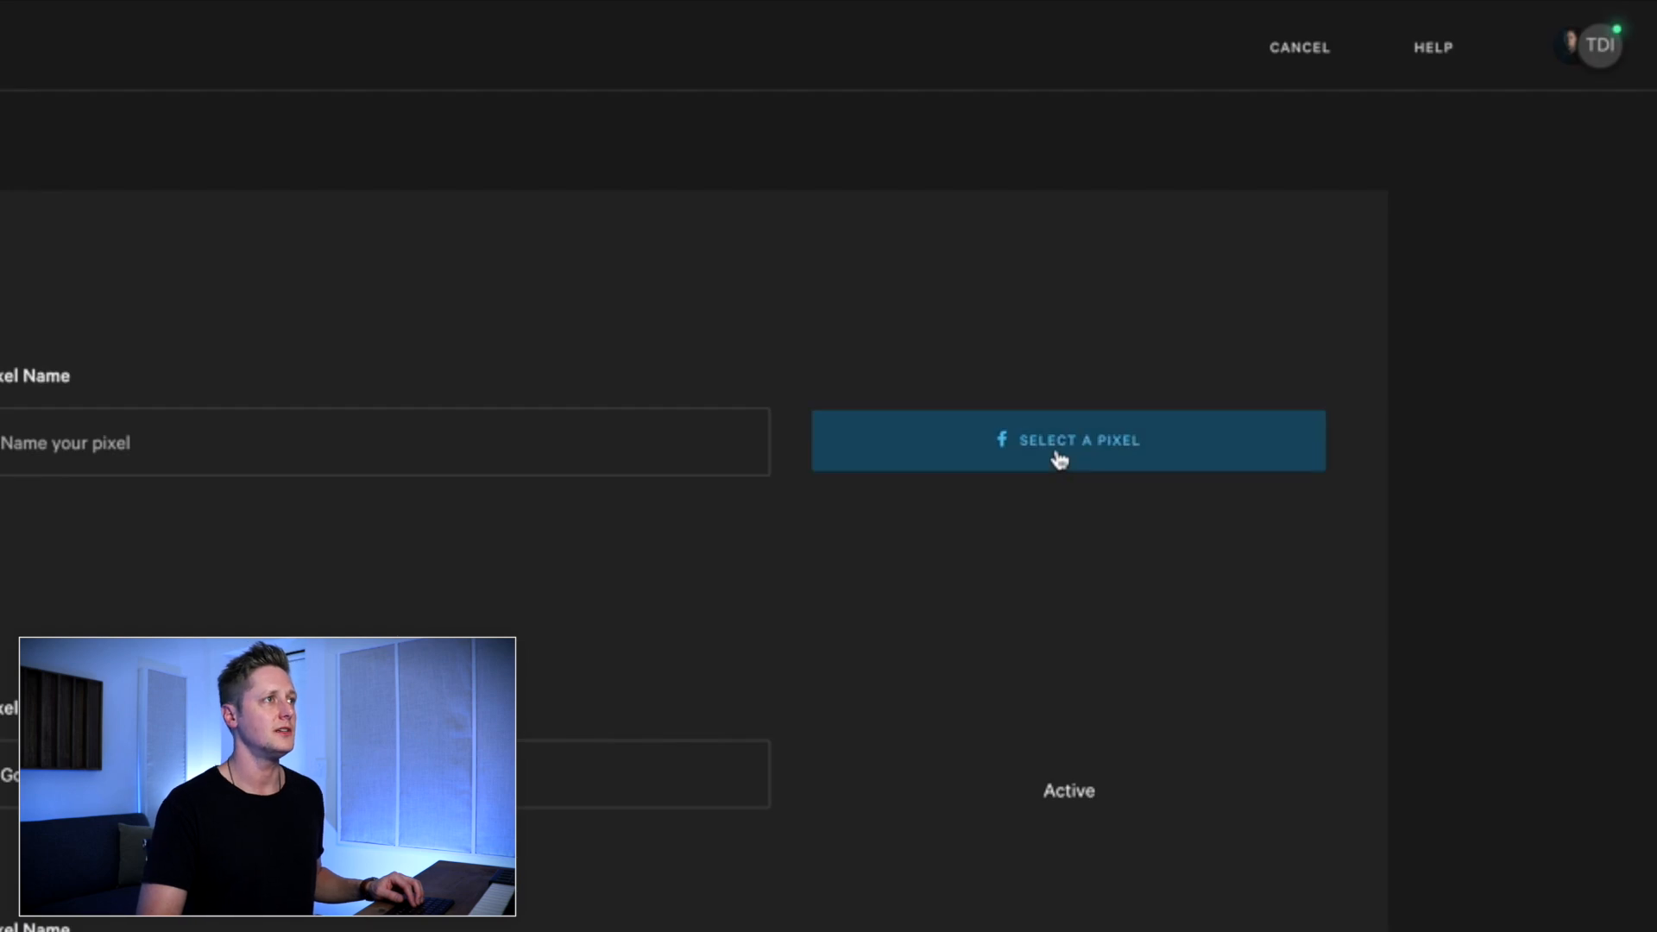
Check the Facebook pixel selection without choosing one, and copy the pixel's ID from its settings in Facebook's Data Sources
left_click(1061, 459)
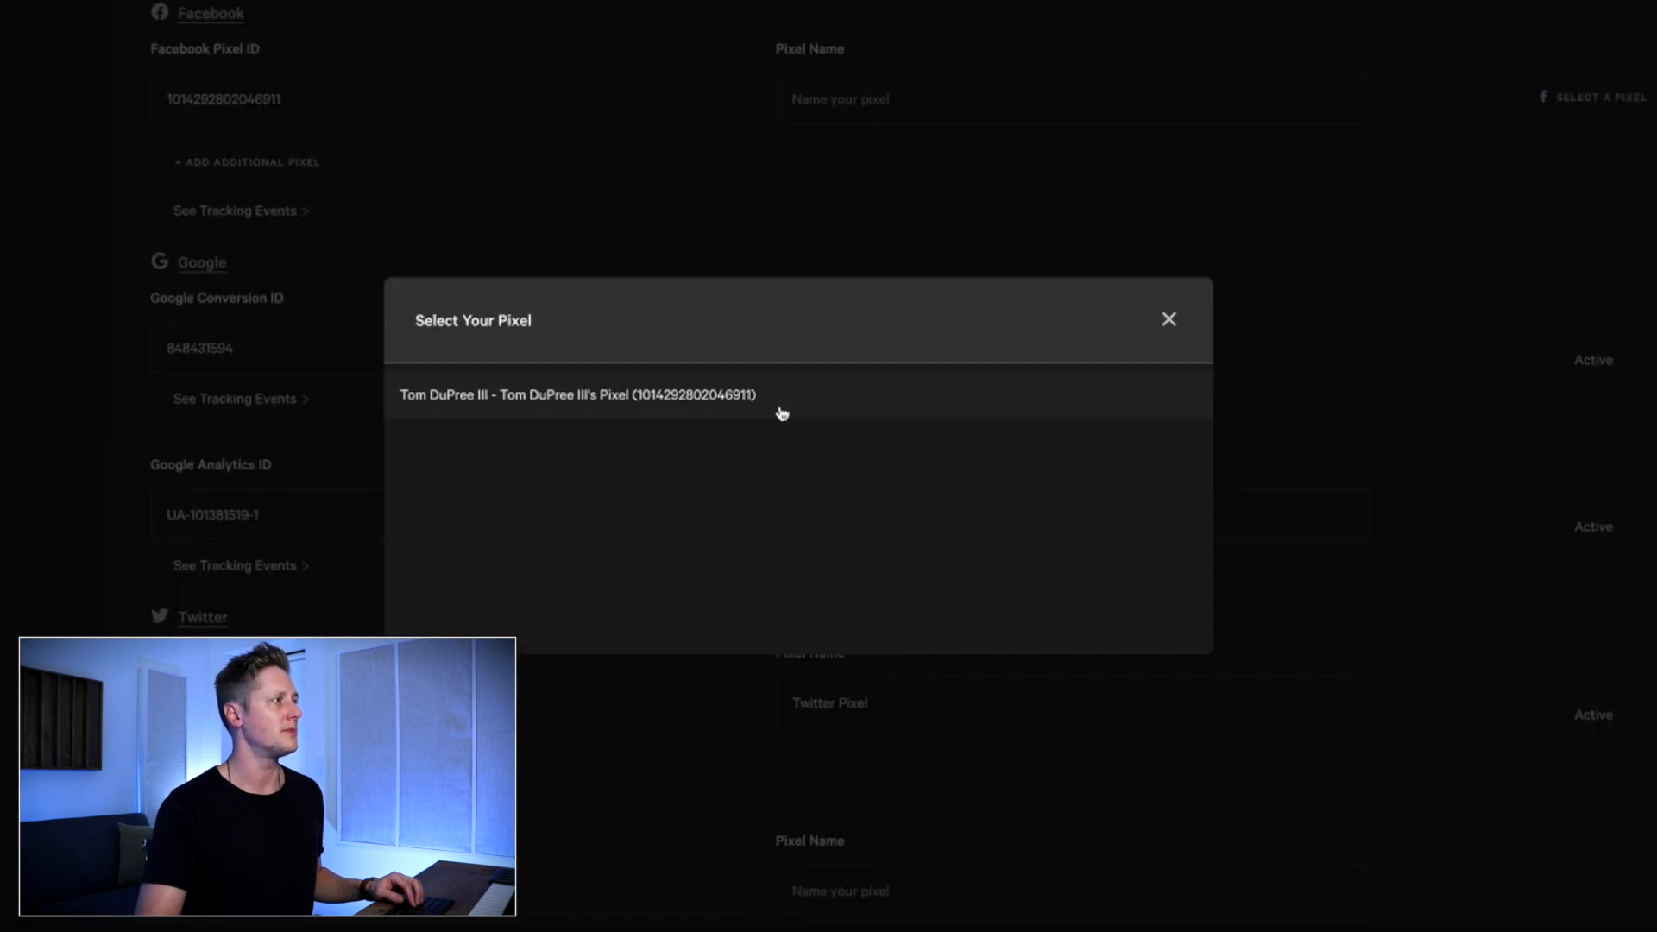
left_click(1167, 321)
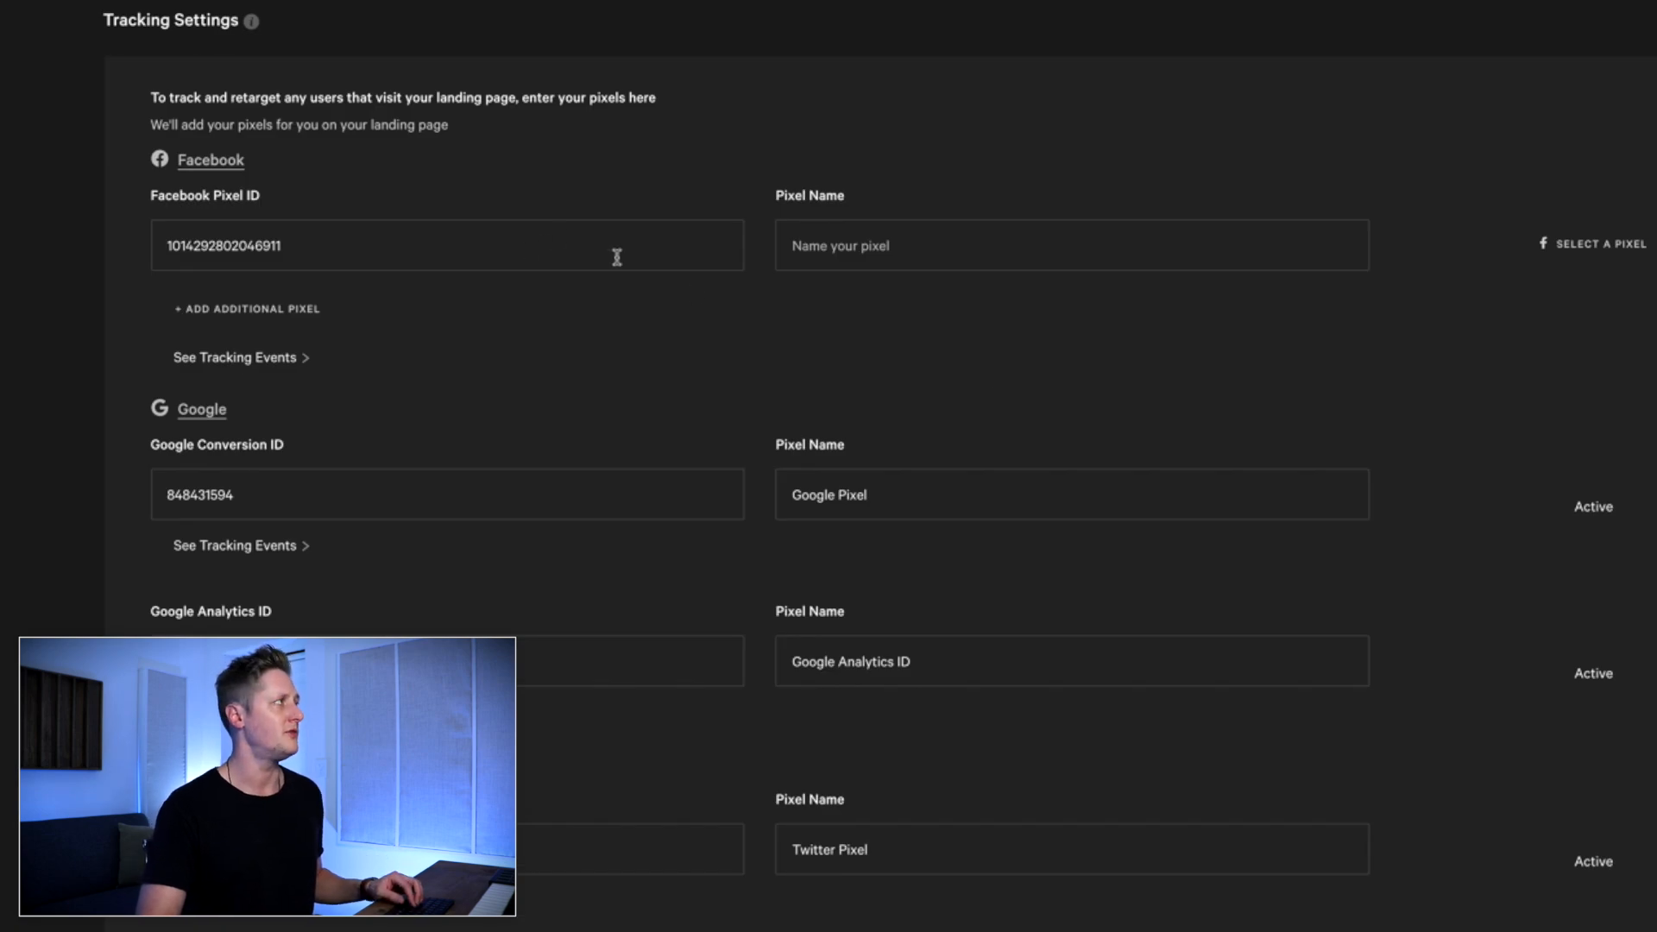
key("ctrl+Tab")
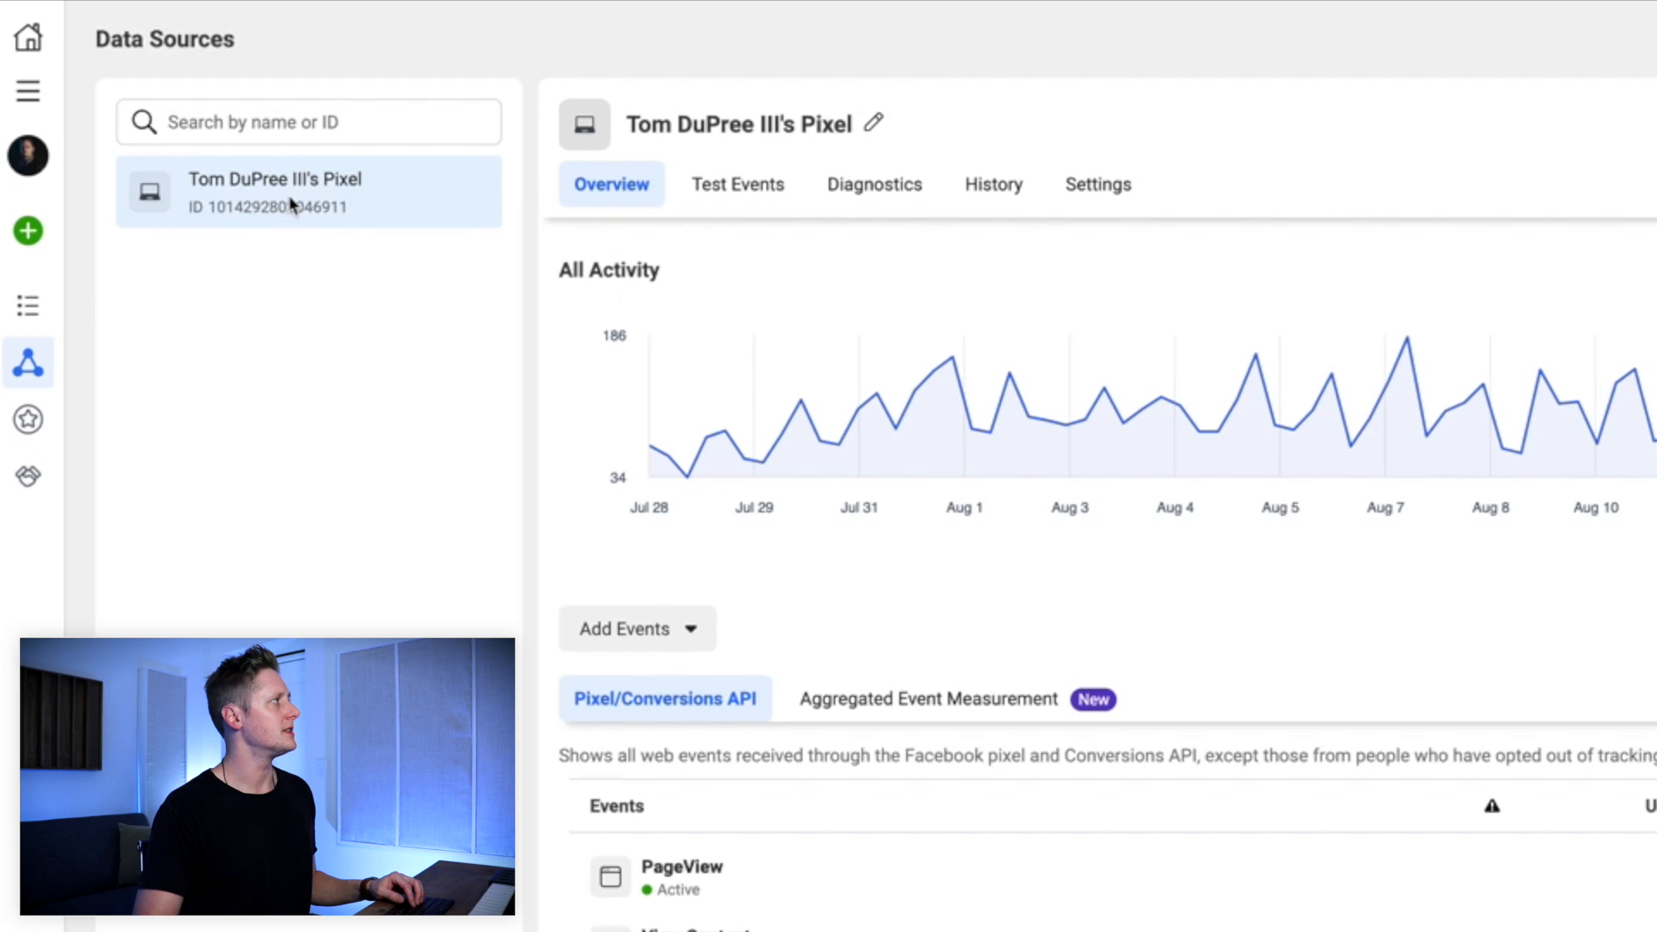
left_click(1078, 197)
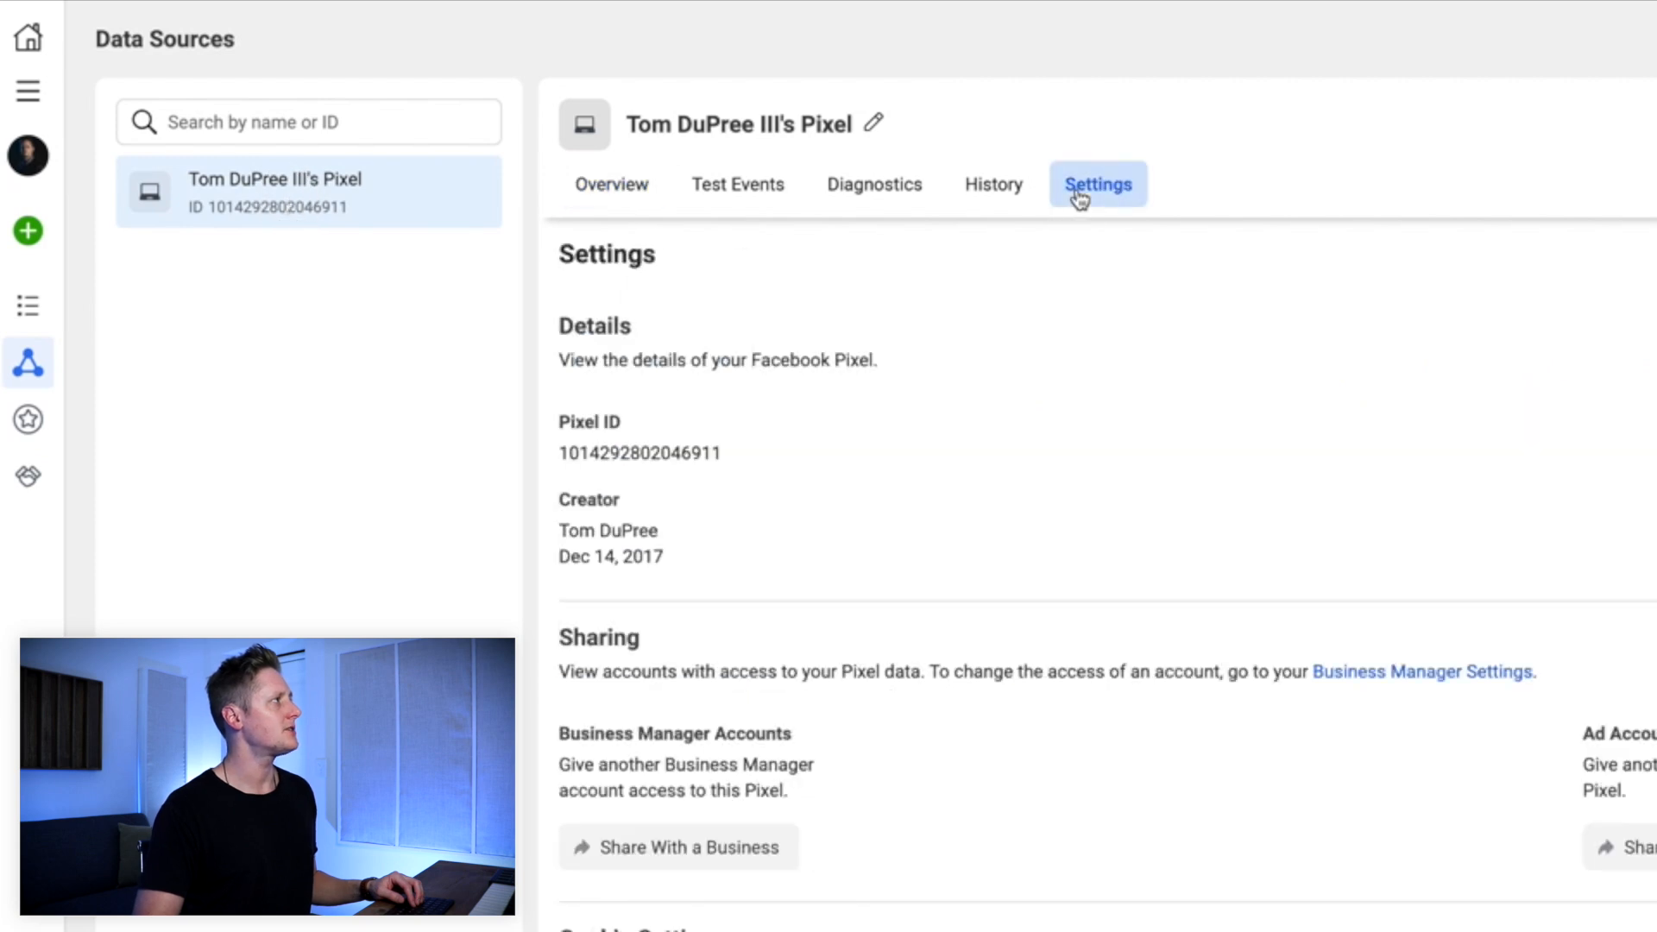
left_click(673, 460)
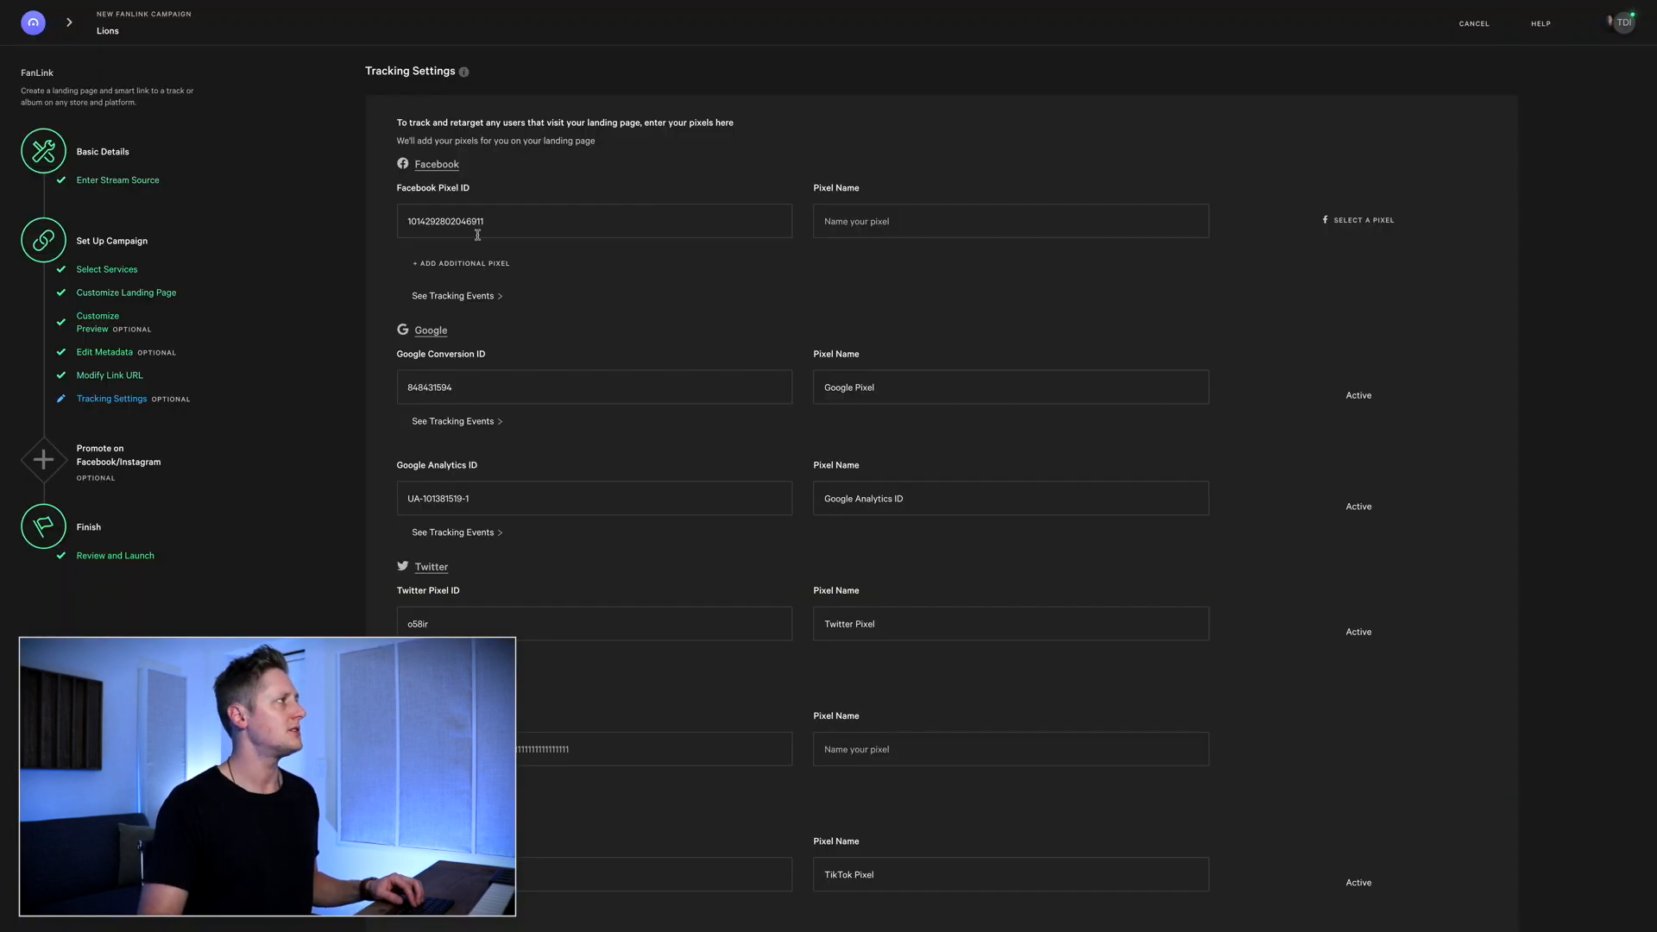
Replace the Facebook Pixel ID with the copied pixel ID and continue to the campaign review
left_click(502, 224)
key("ctrl+a")
key("ctrl+v")
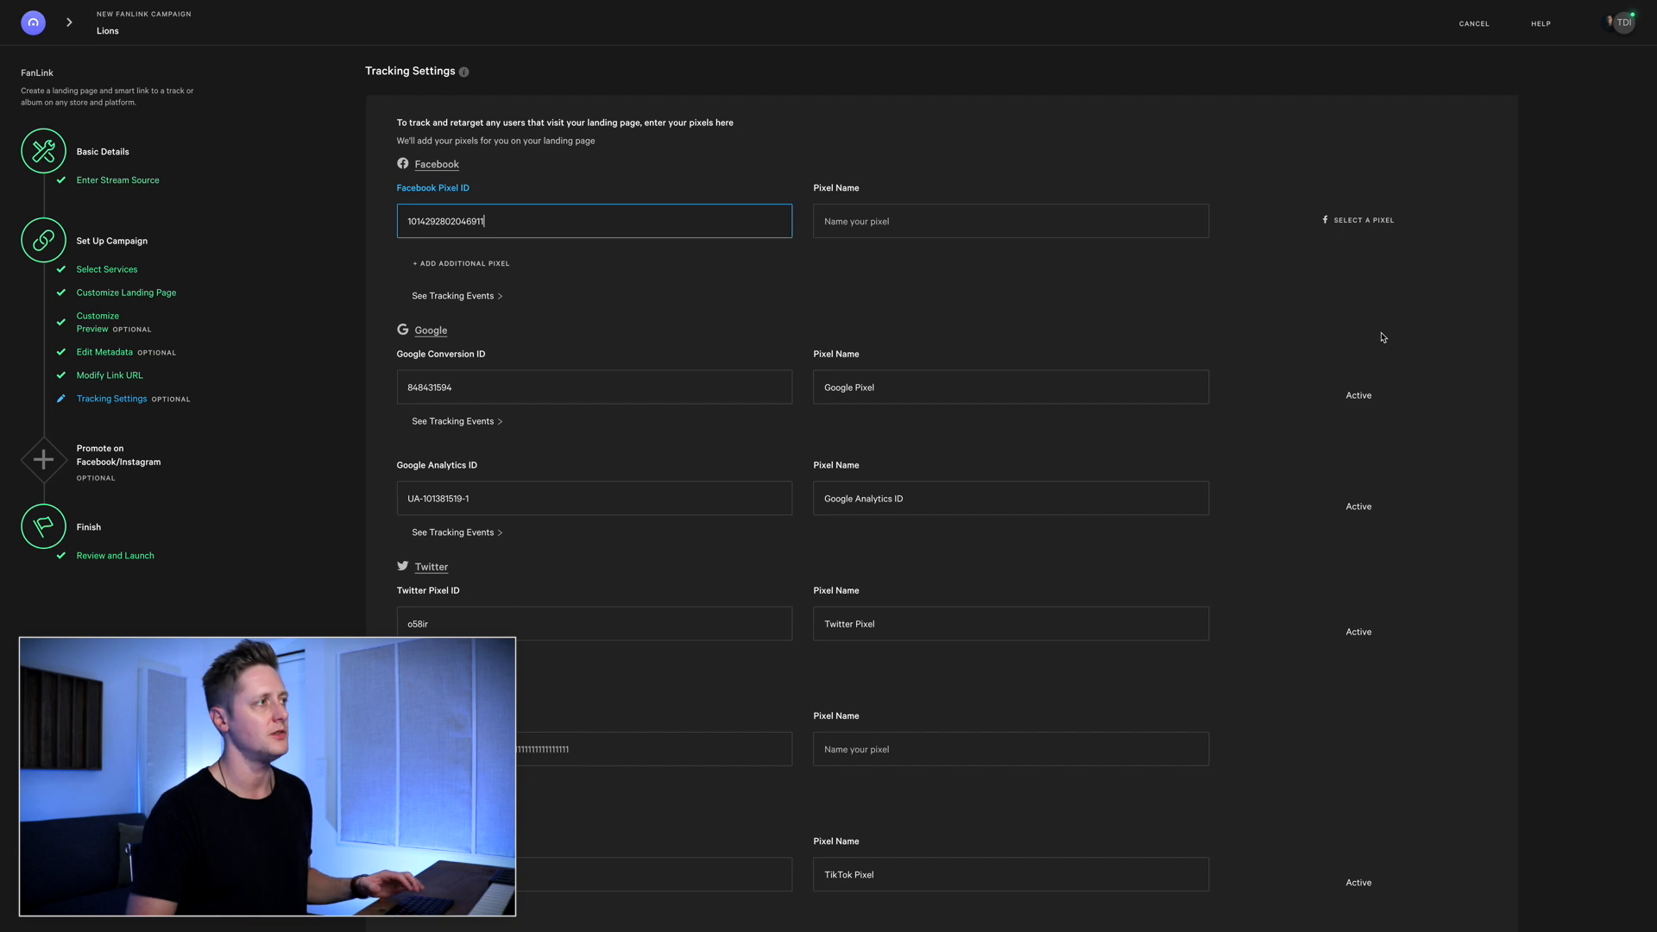
scroll(1435, 333, "down", 5)
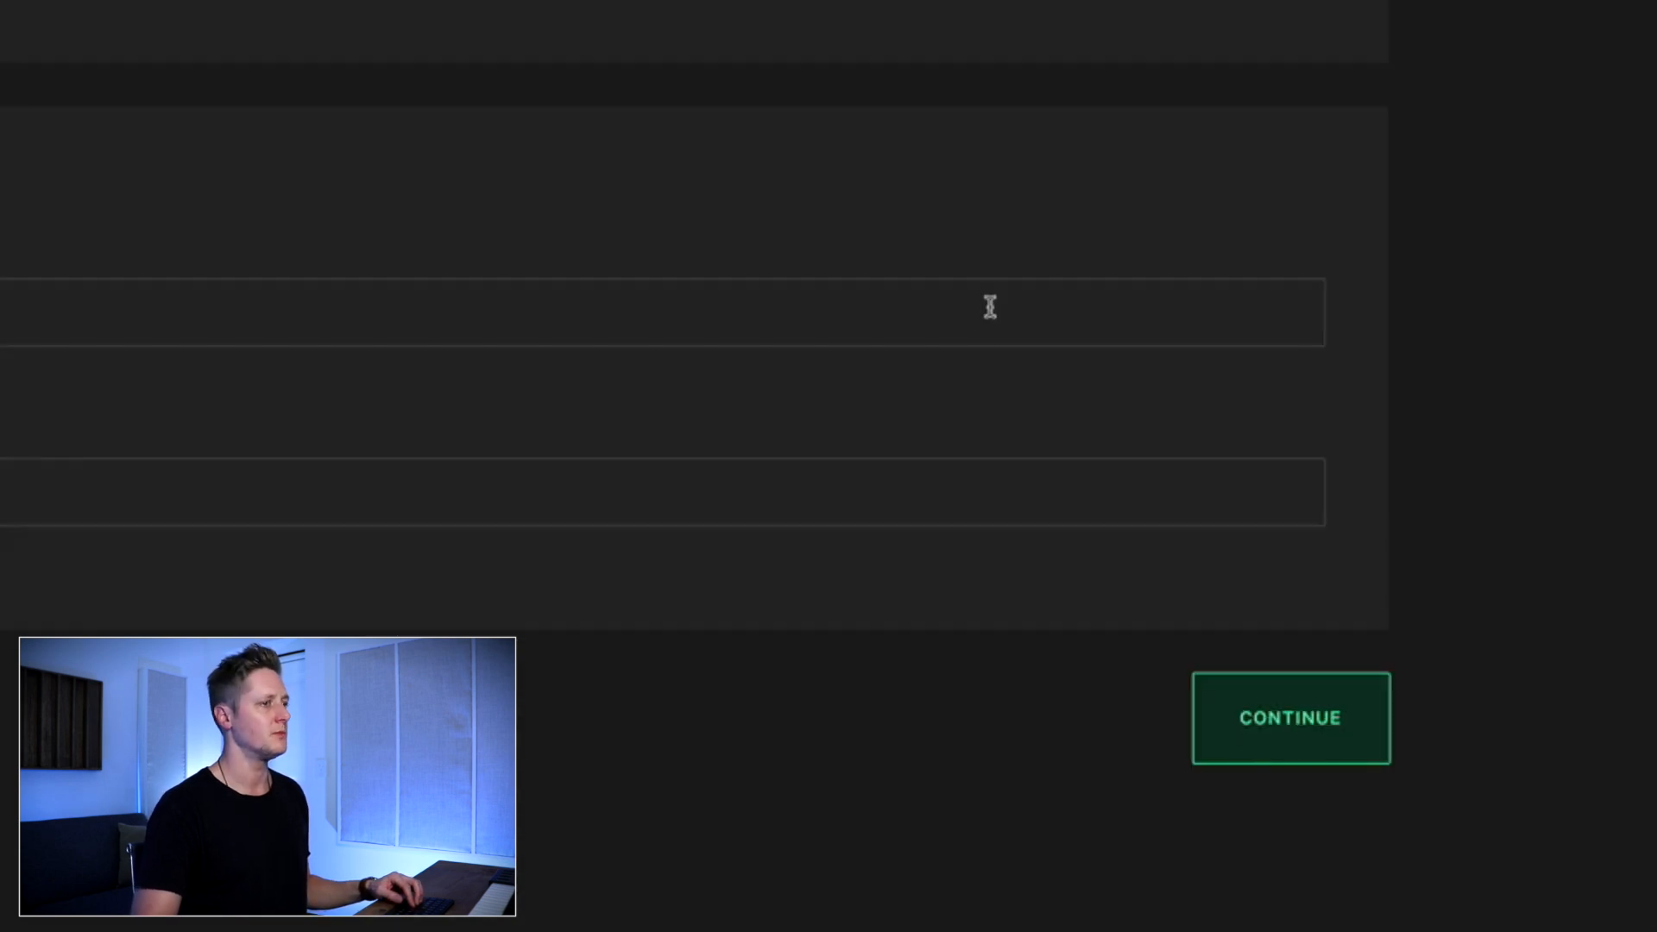
left_click(1298, 734)
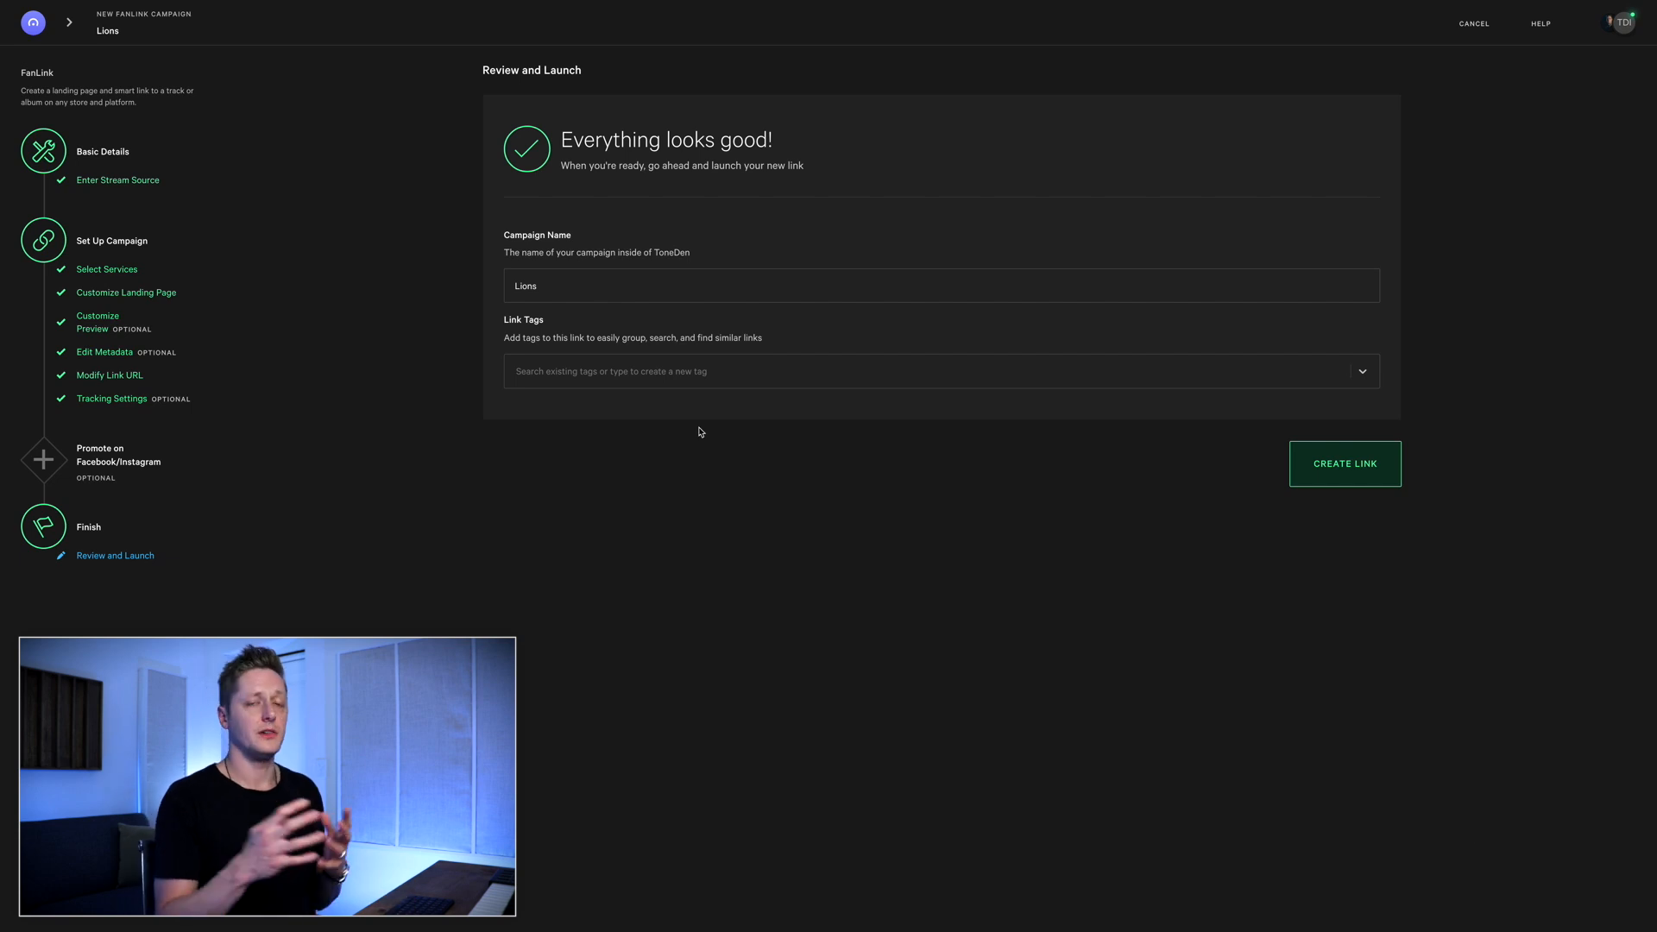
Name the campaign "Lions - Link" and create the link
left_click(635, 289)
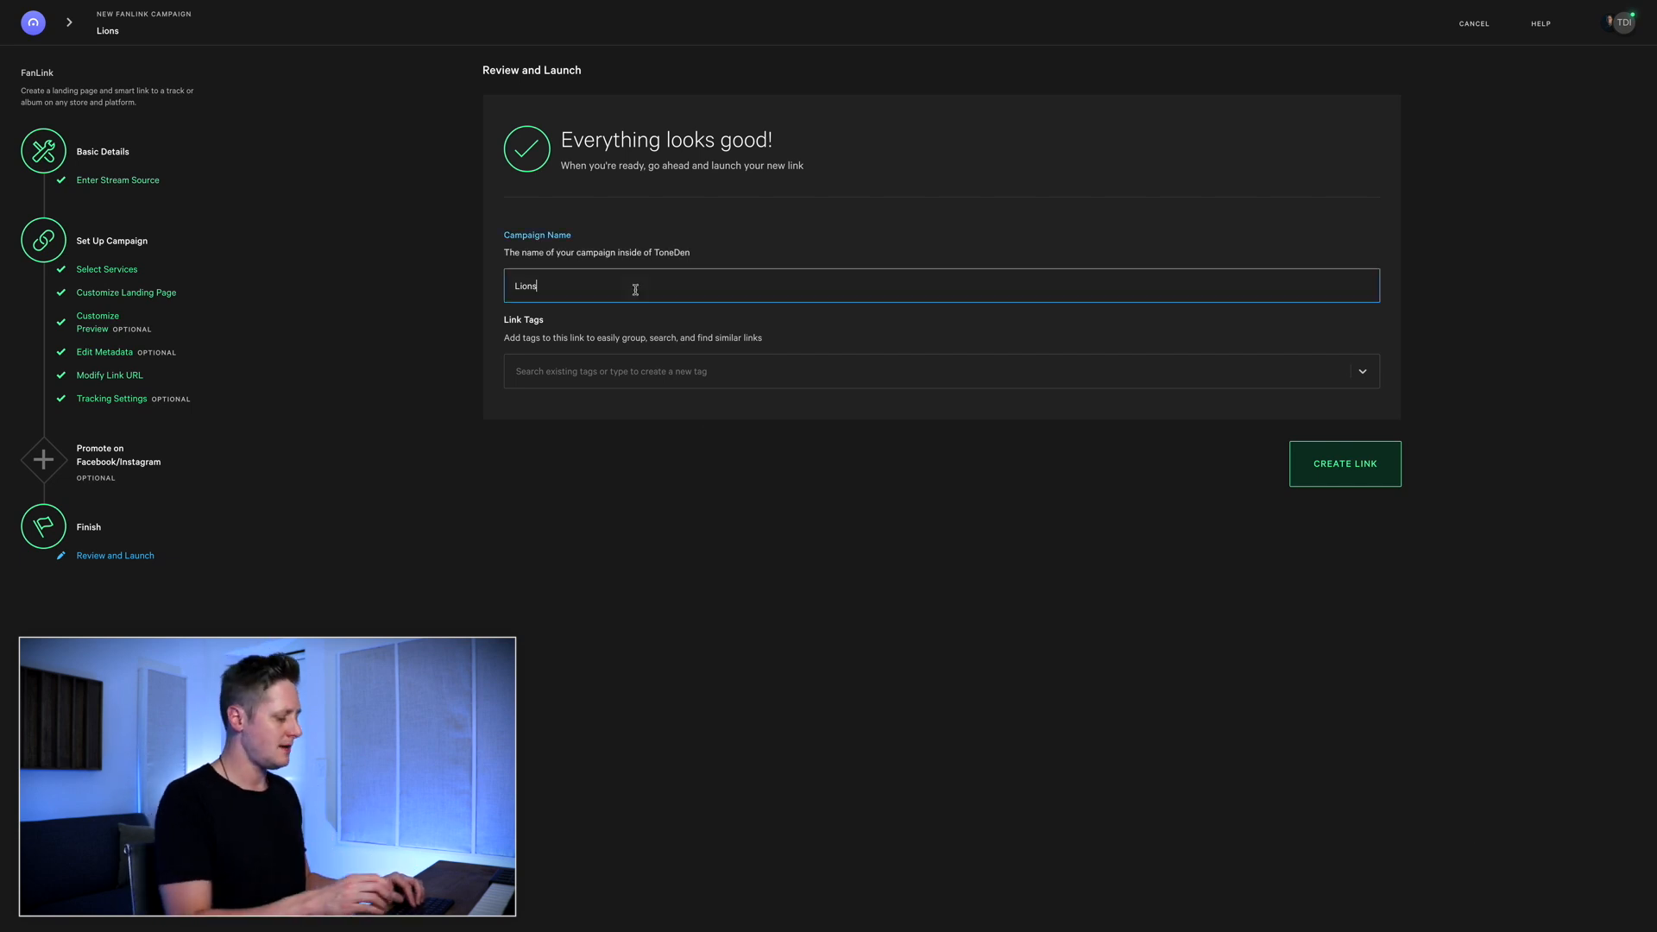
type("- Link")
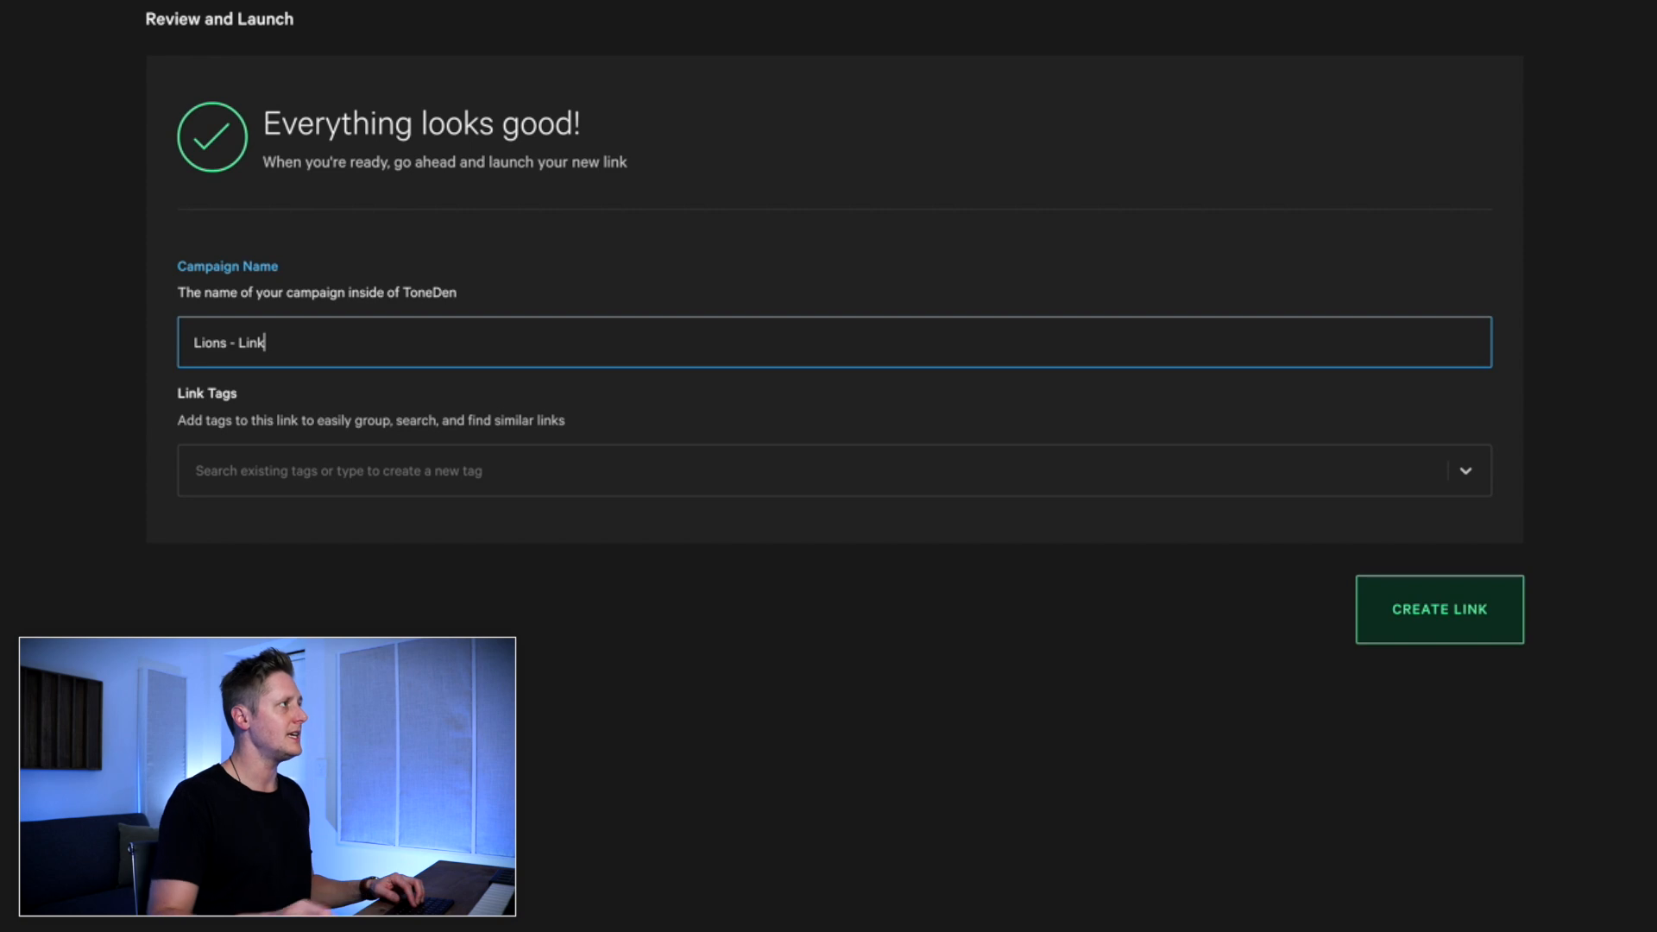
left_click(1436, 626)
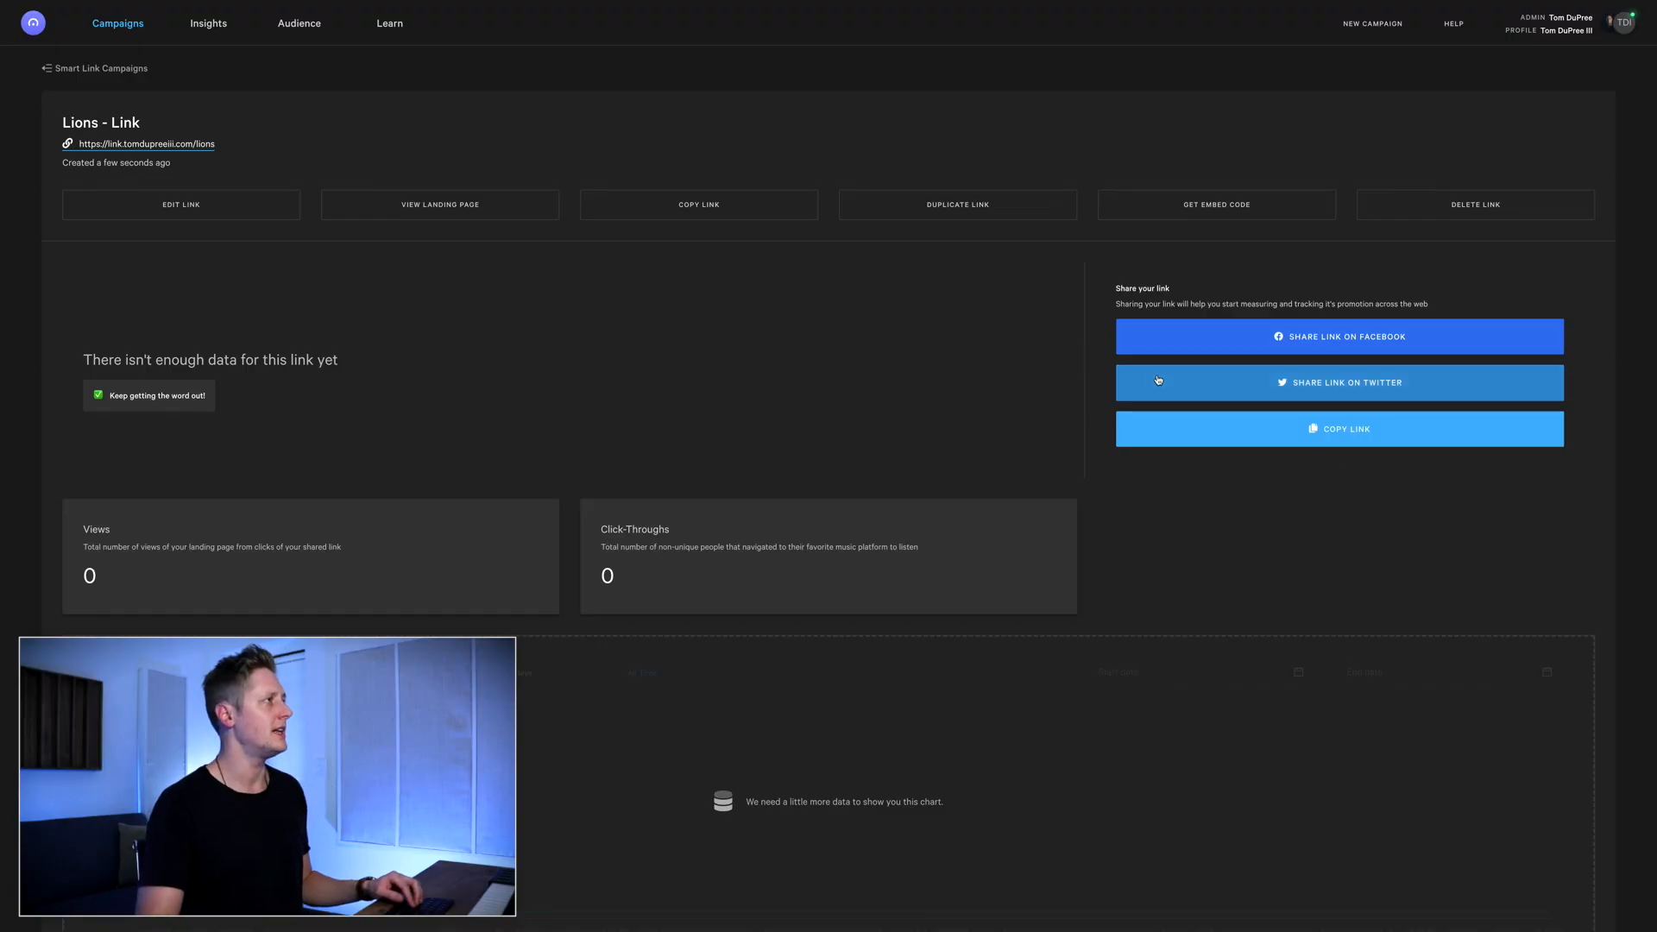
View the new link's landing page and test its Spotify Play link
left_click(425, 213)
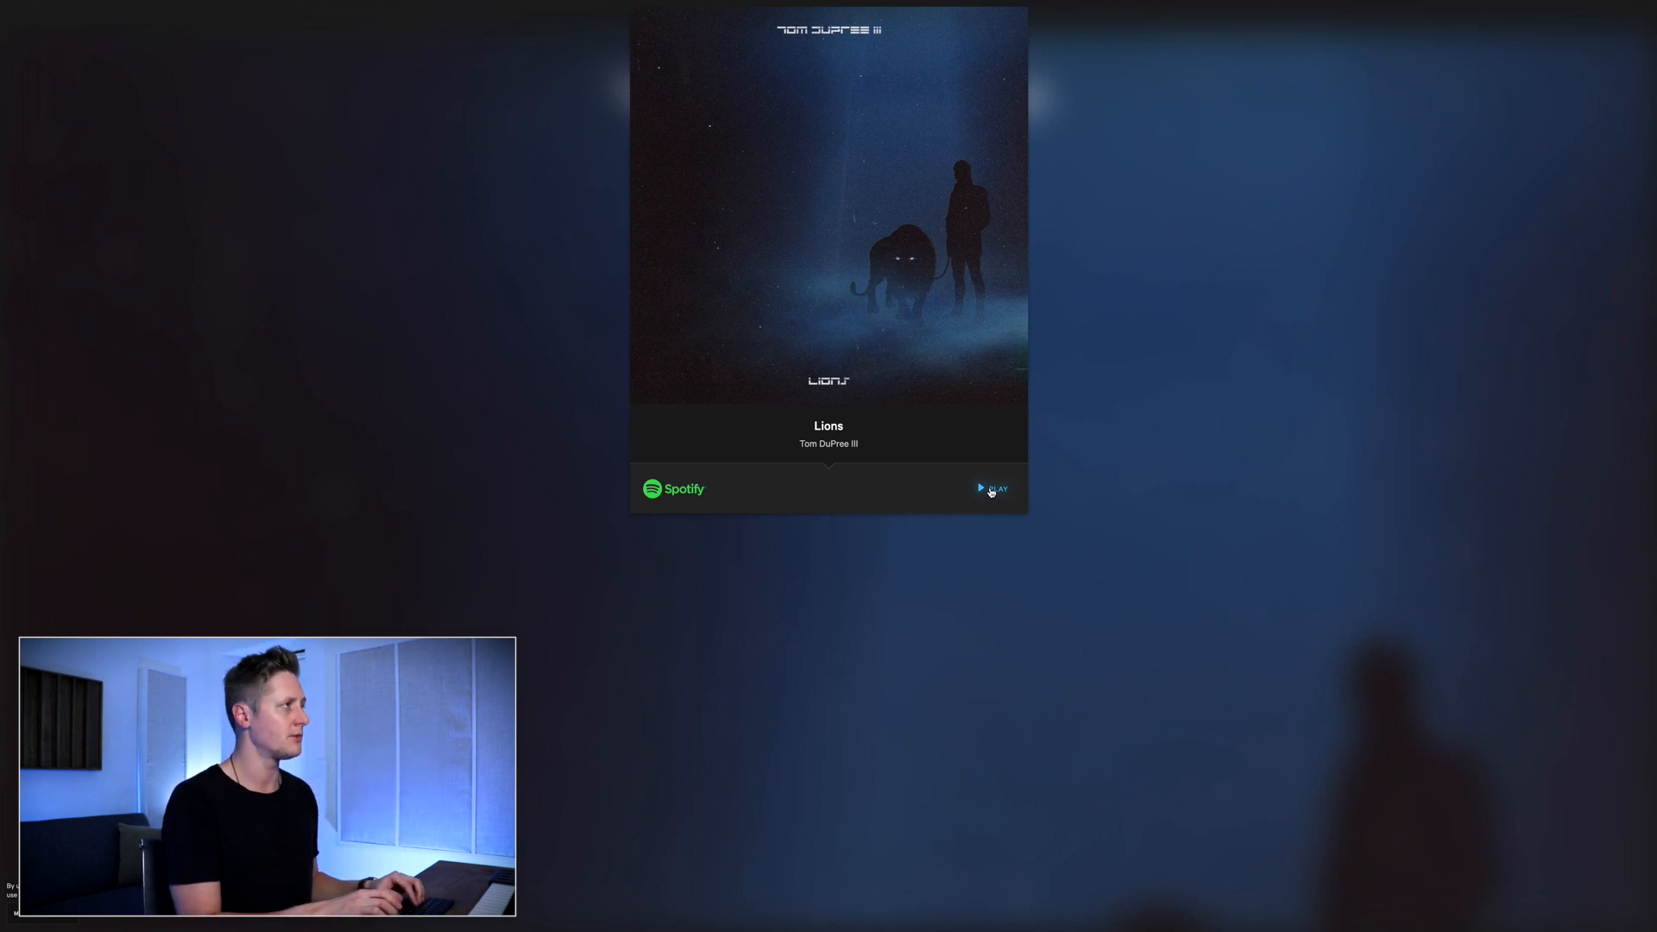
left_click(991, 490)
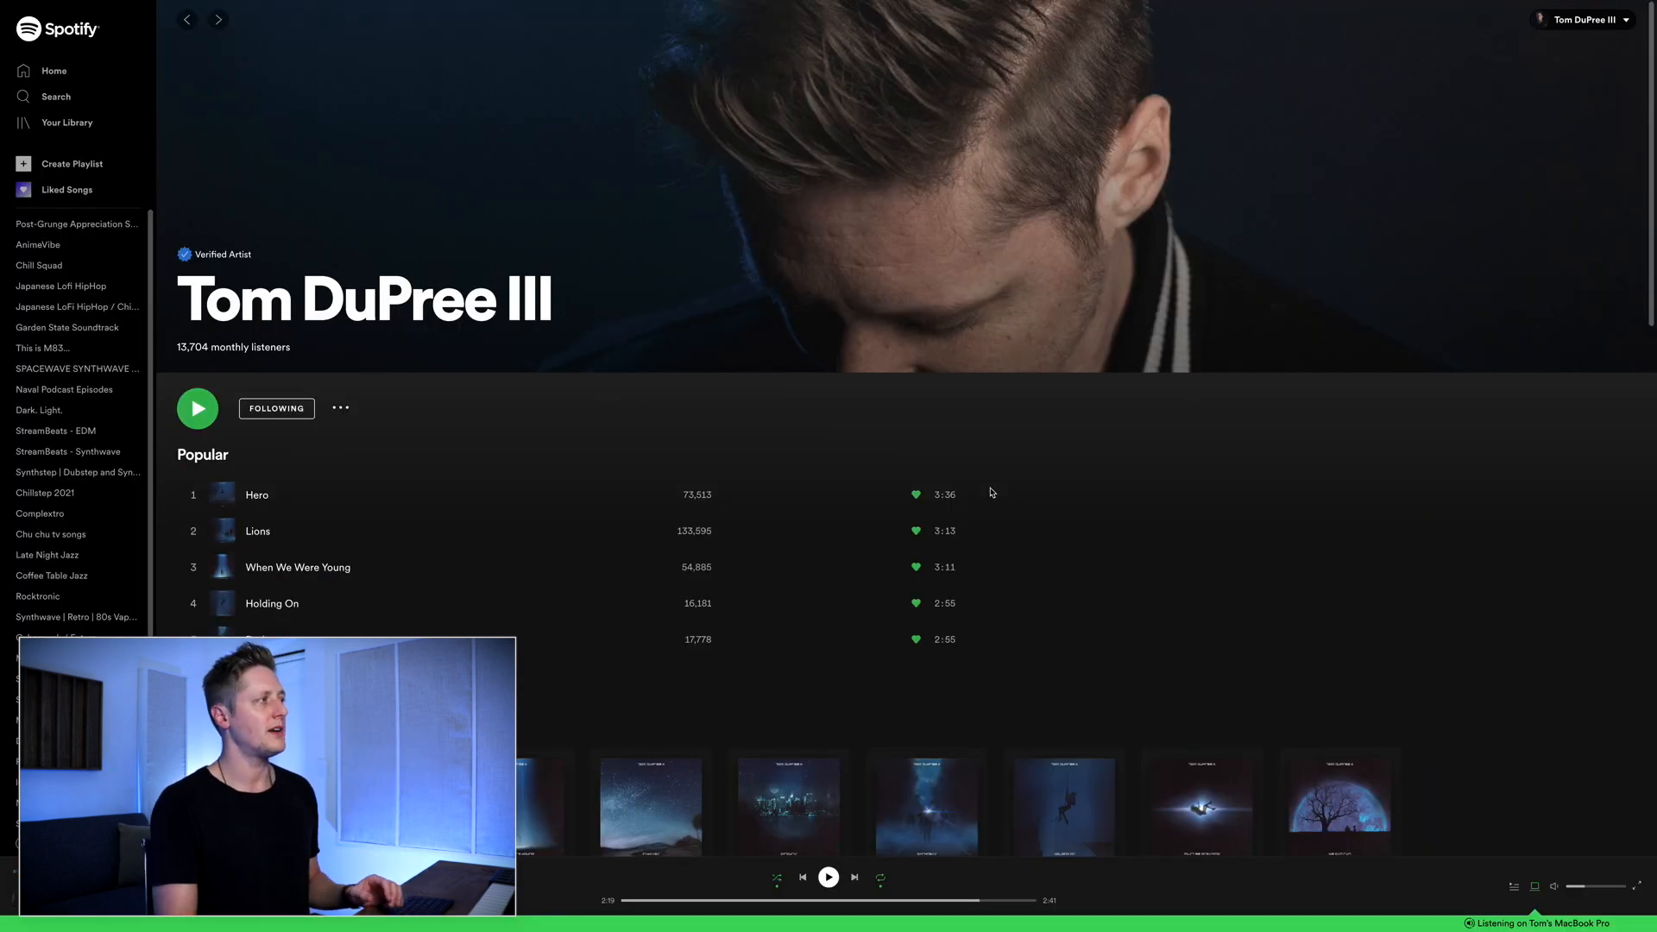